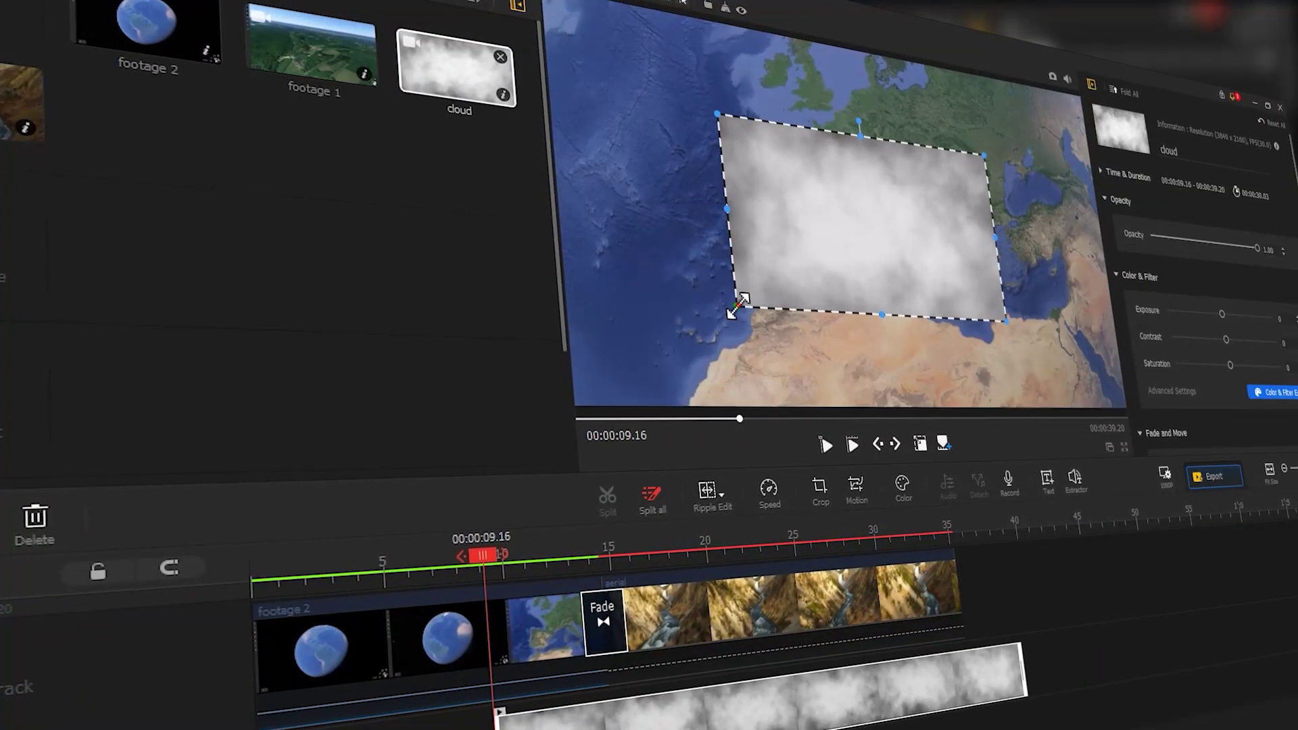
- Enlarge the cloud overlay to fill the frame, trim it to start at 12.20, and blend it in Screen mode
drag(730, 305, 550, 406)
drag(998, 128, 1068, 99)
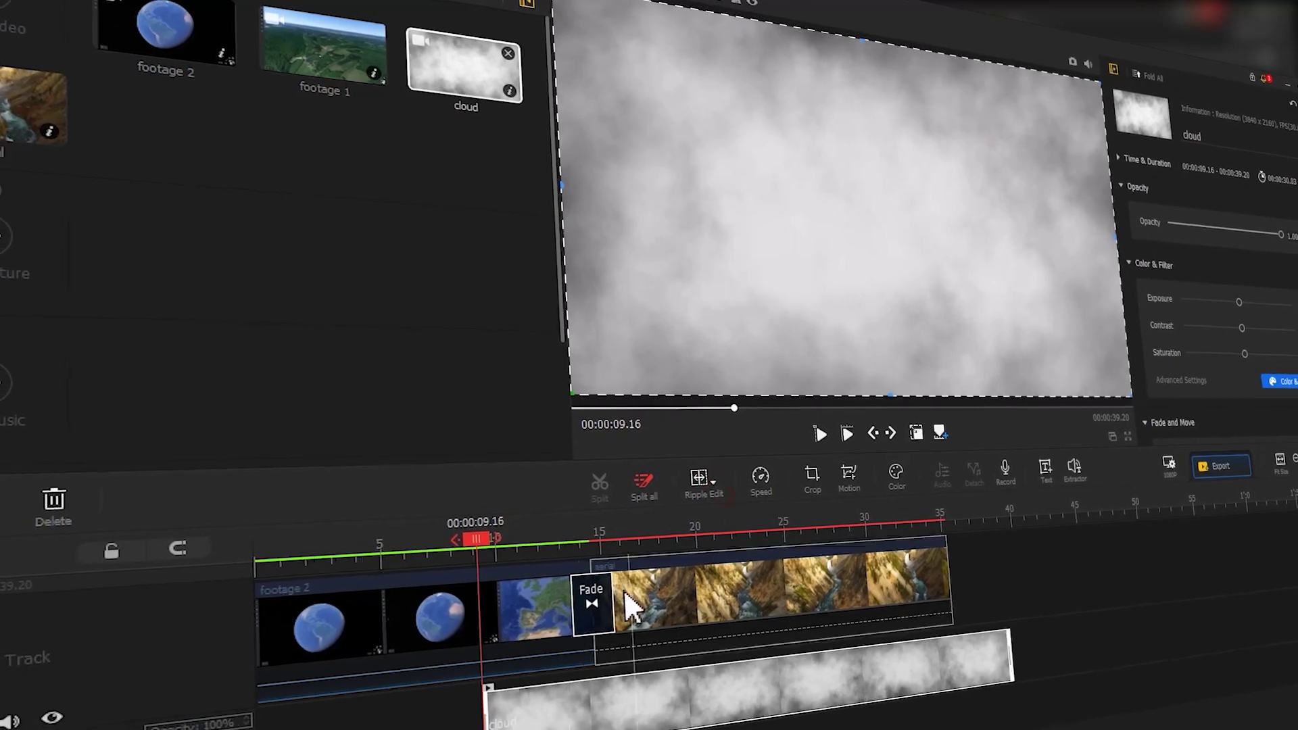
drag(493, 710, 544, 700)
drag(994, 642, 612, 658)
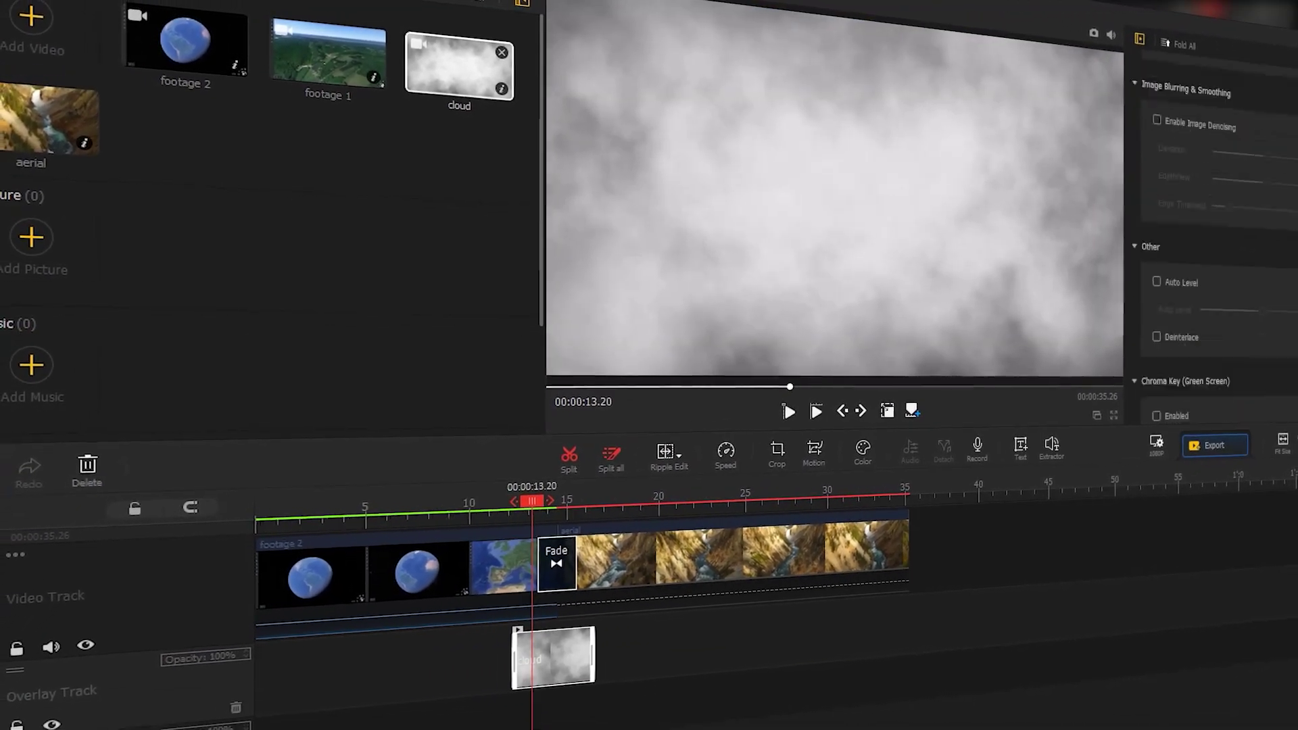
click(1177, 303)
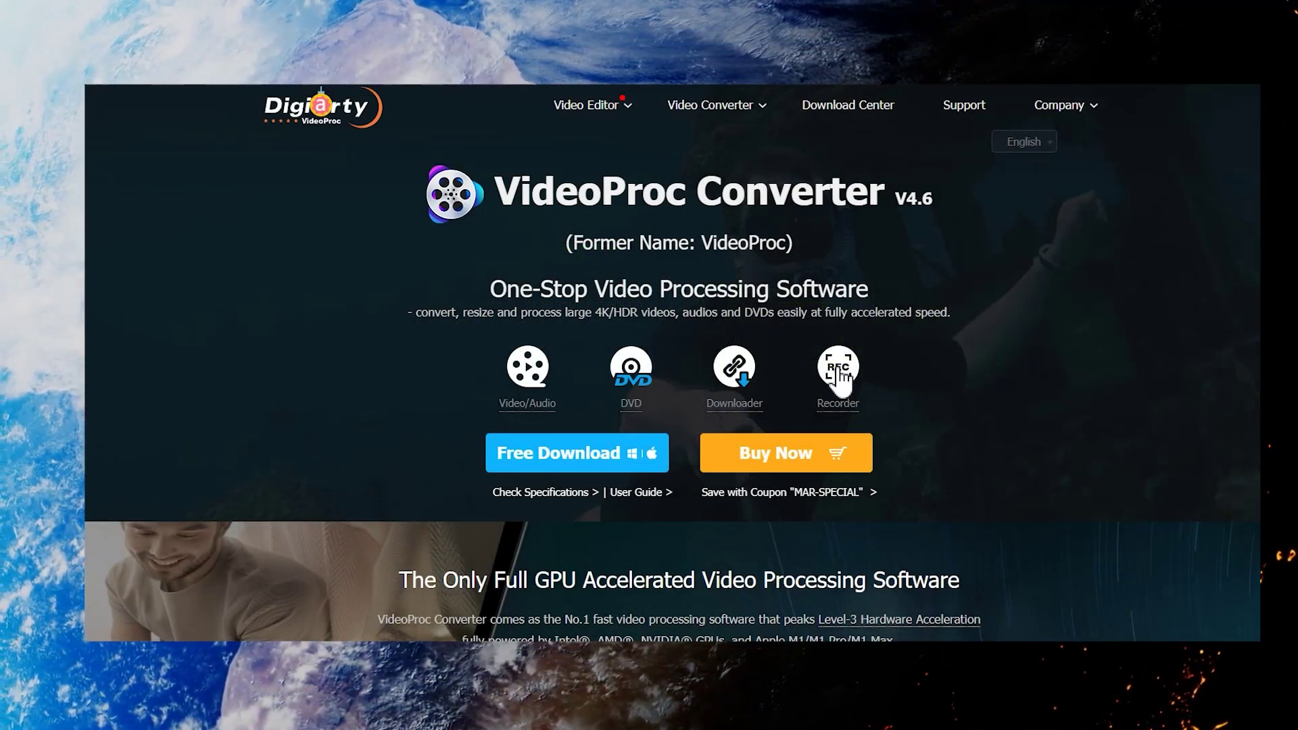
- Install and launch VideoProc Converter, then start its Recorder tool
click(586, 455)
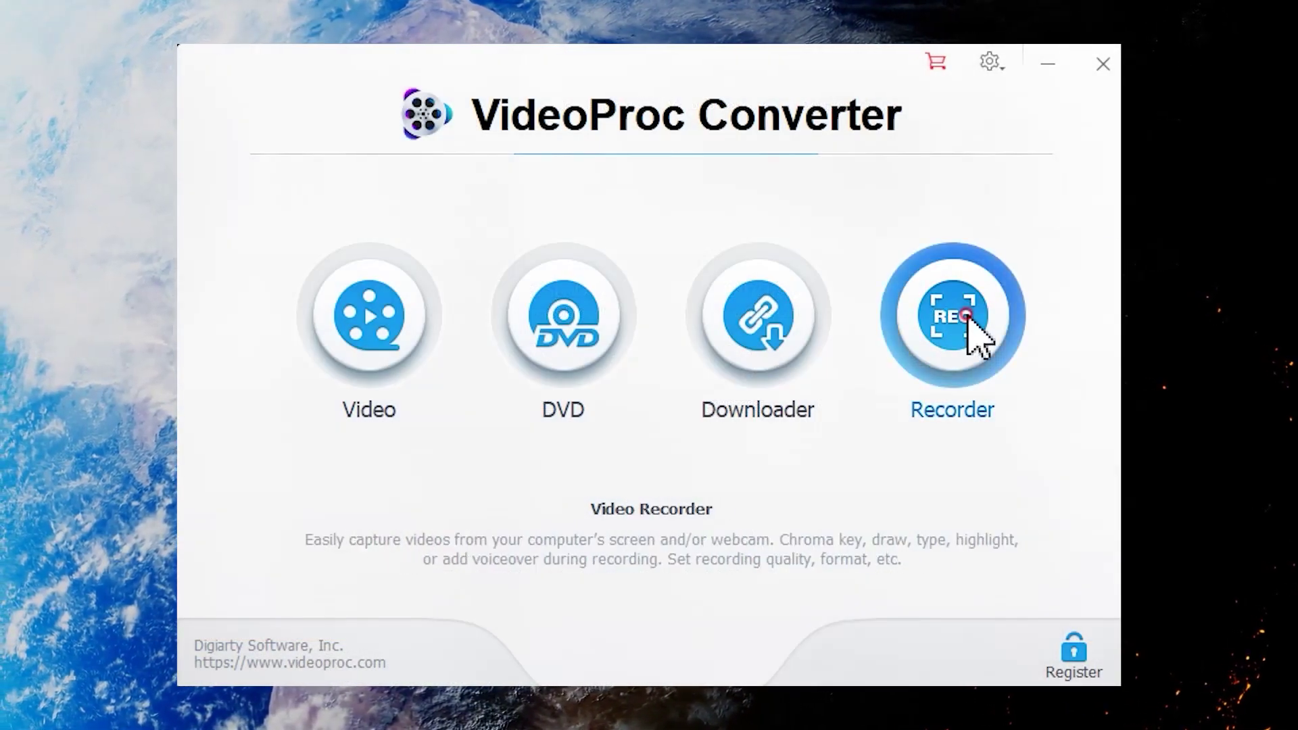
click(974, 335)
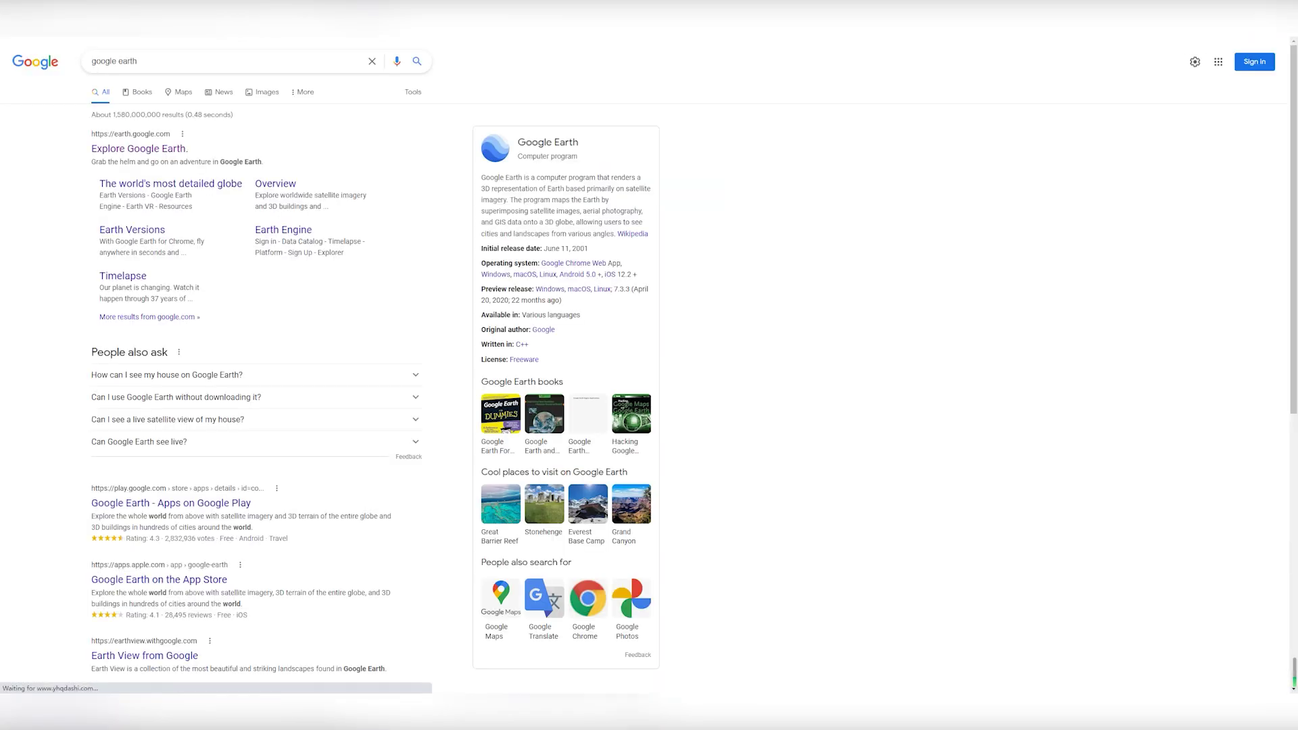
- Open the earth.google.com result from the 'google earth' search
click(139, 148)
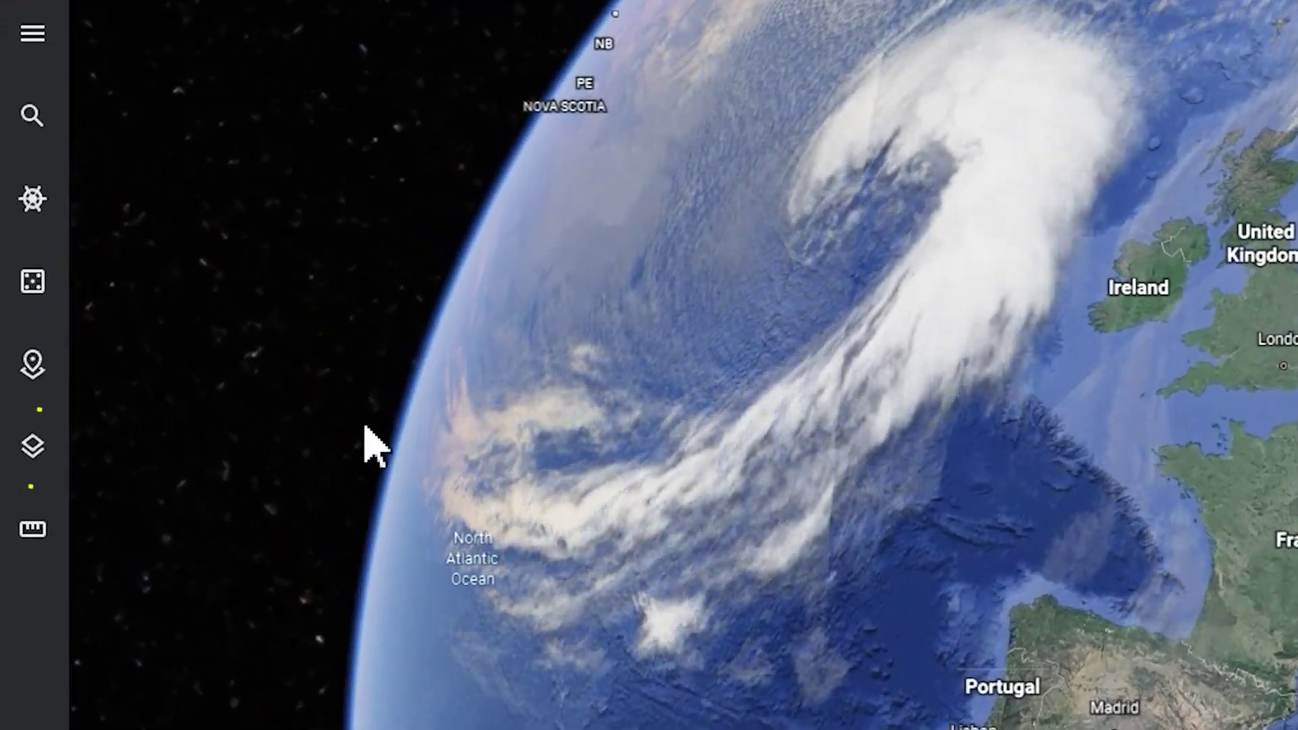
- Set the Google Earth map style to Clean, hiding borders, labels, places and roads
click(31, 446)
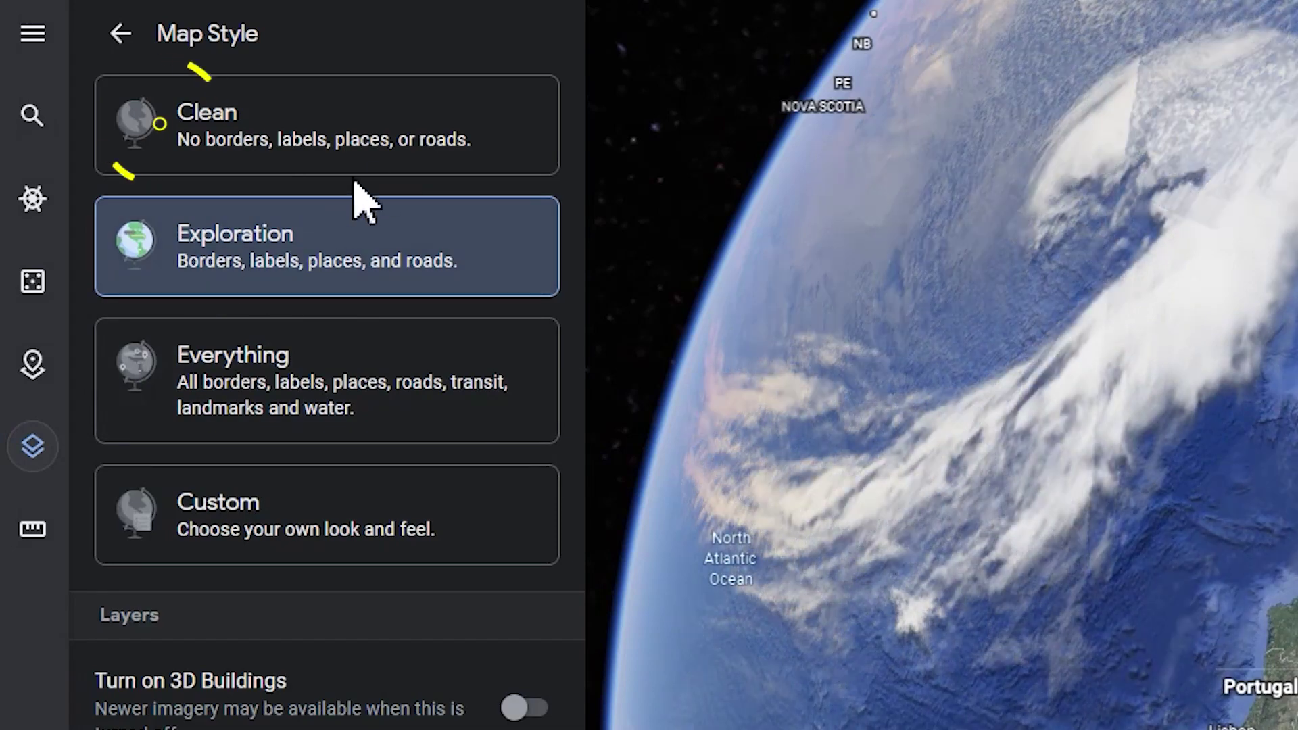
click(445, 132)
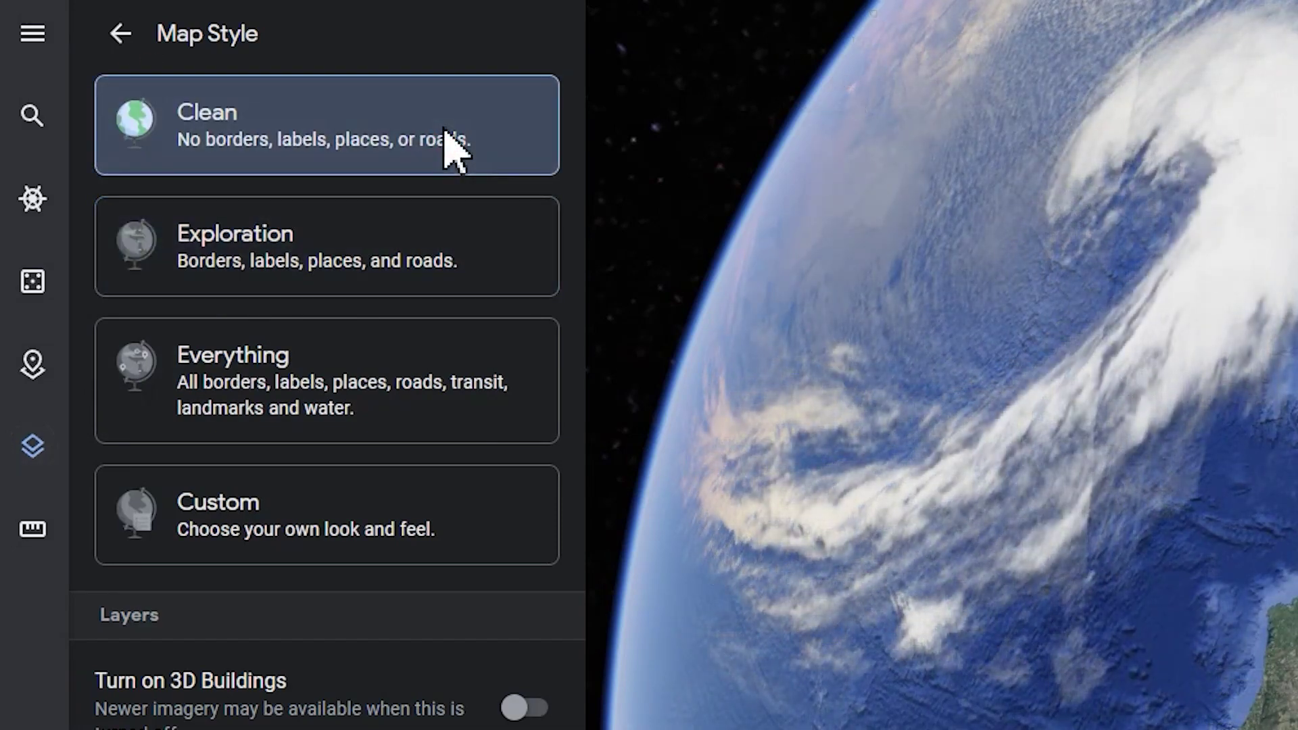
click(32, 446)
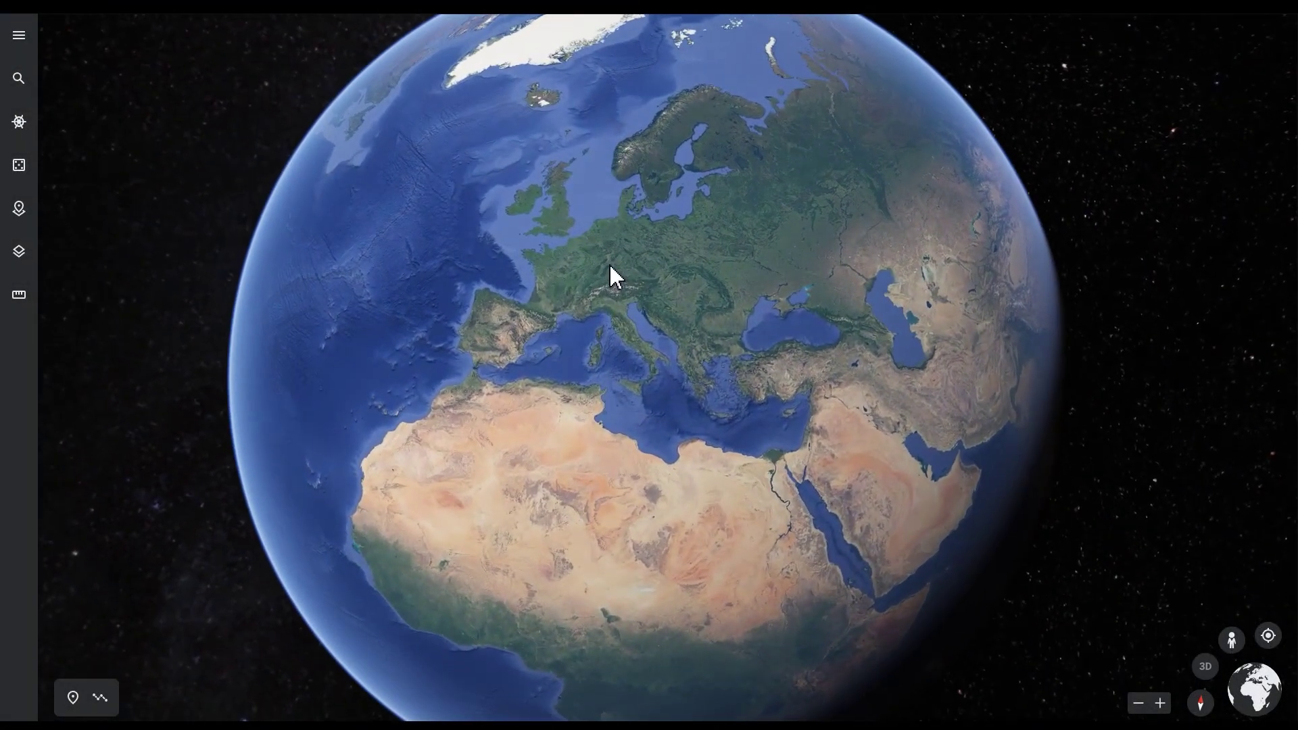
- Turn the globe to centre Europe, then show and dismiss Street View coverage
mouse_move(611, 275)
mouse_down()
mouse_move(617, 261)
mouse_move(601, 273)
mouse_up()
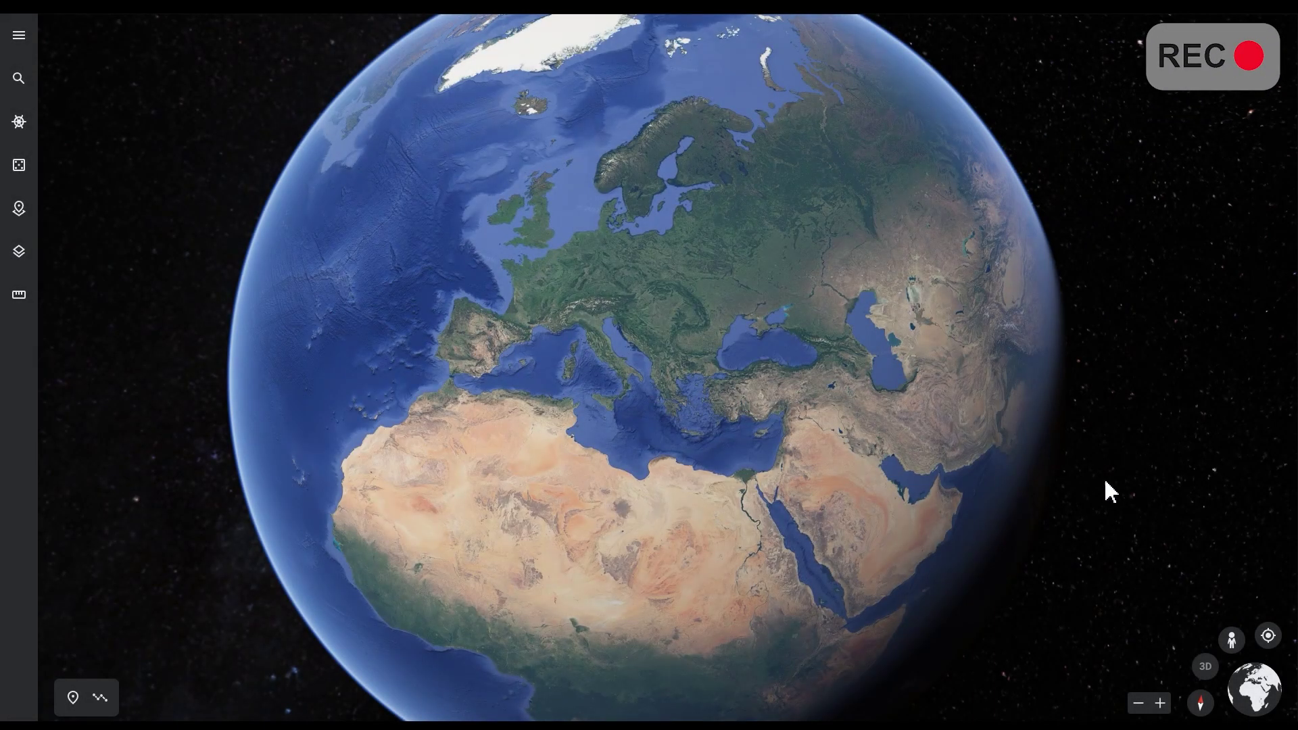
click(1242, 651)
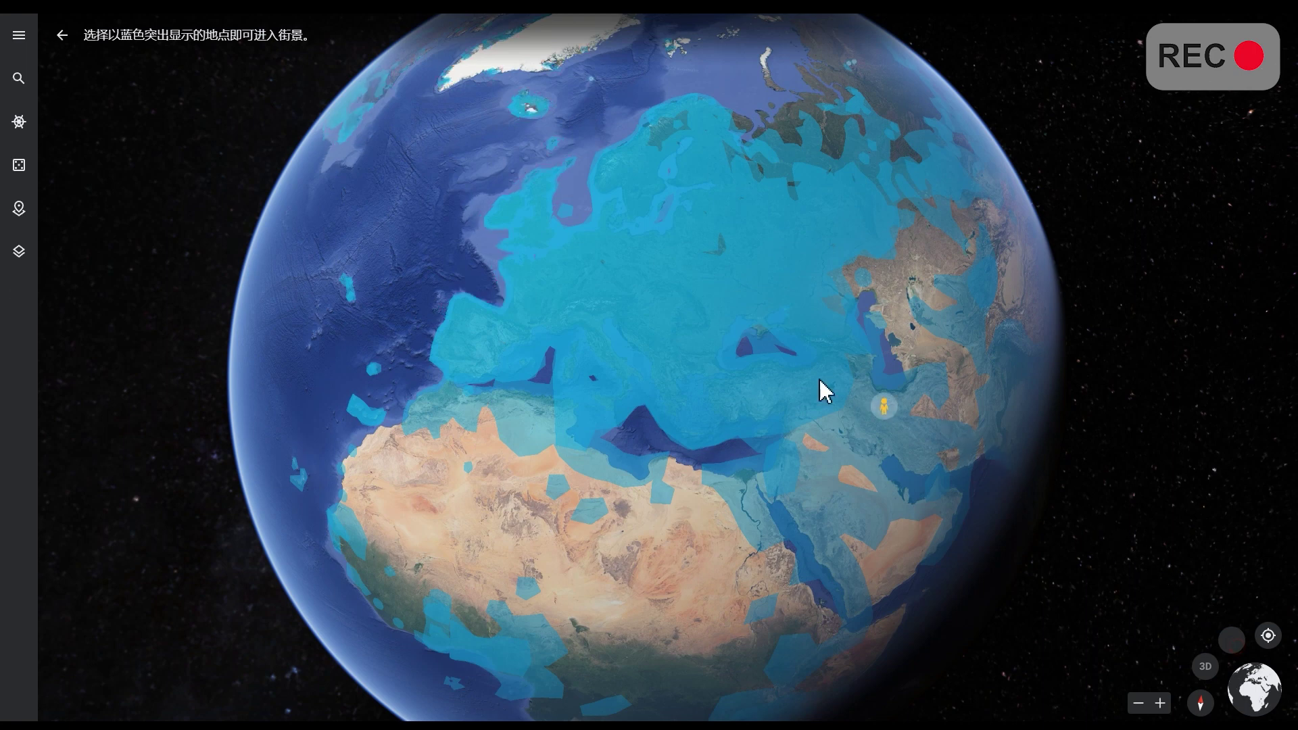
click(568, 271)
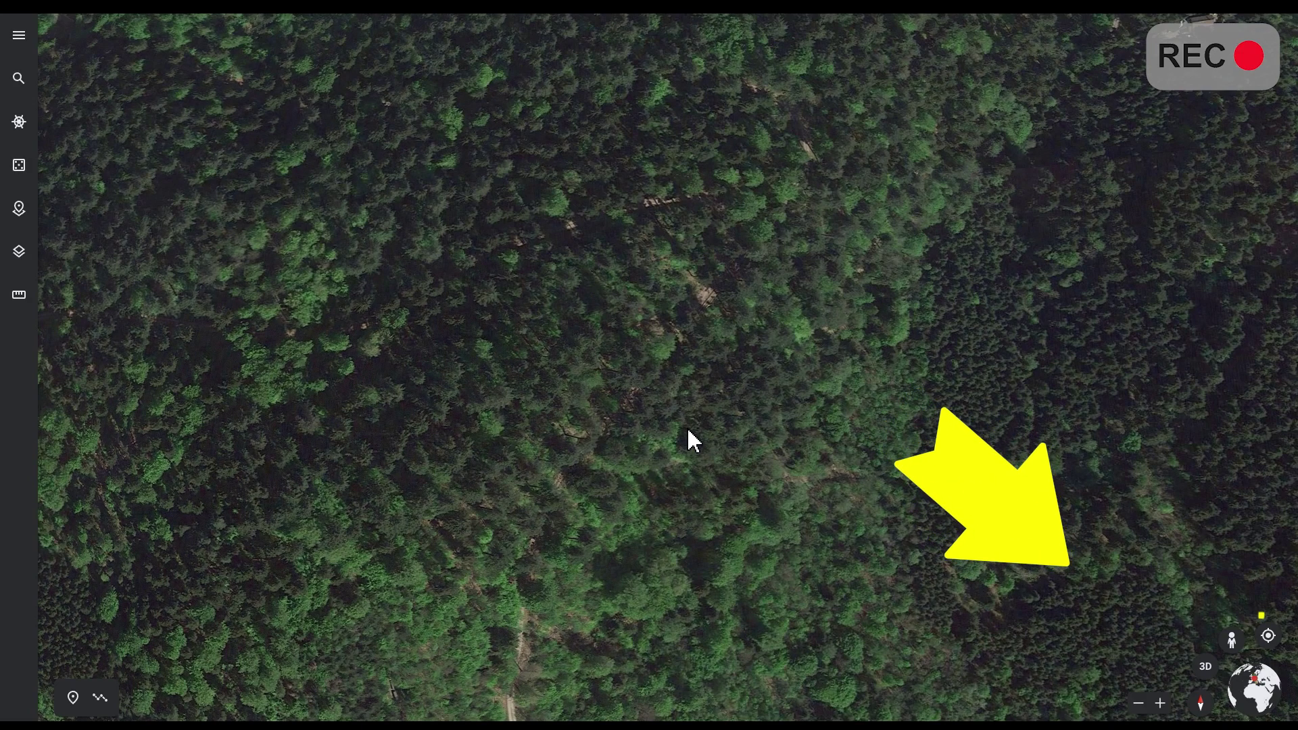
- Fly out from the forest close-up back to the full globe, now showing the Americas
click(1260, 688)
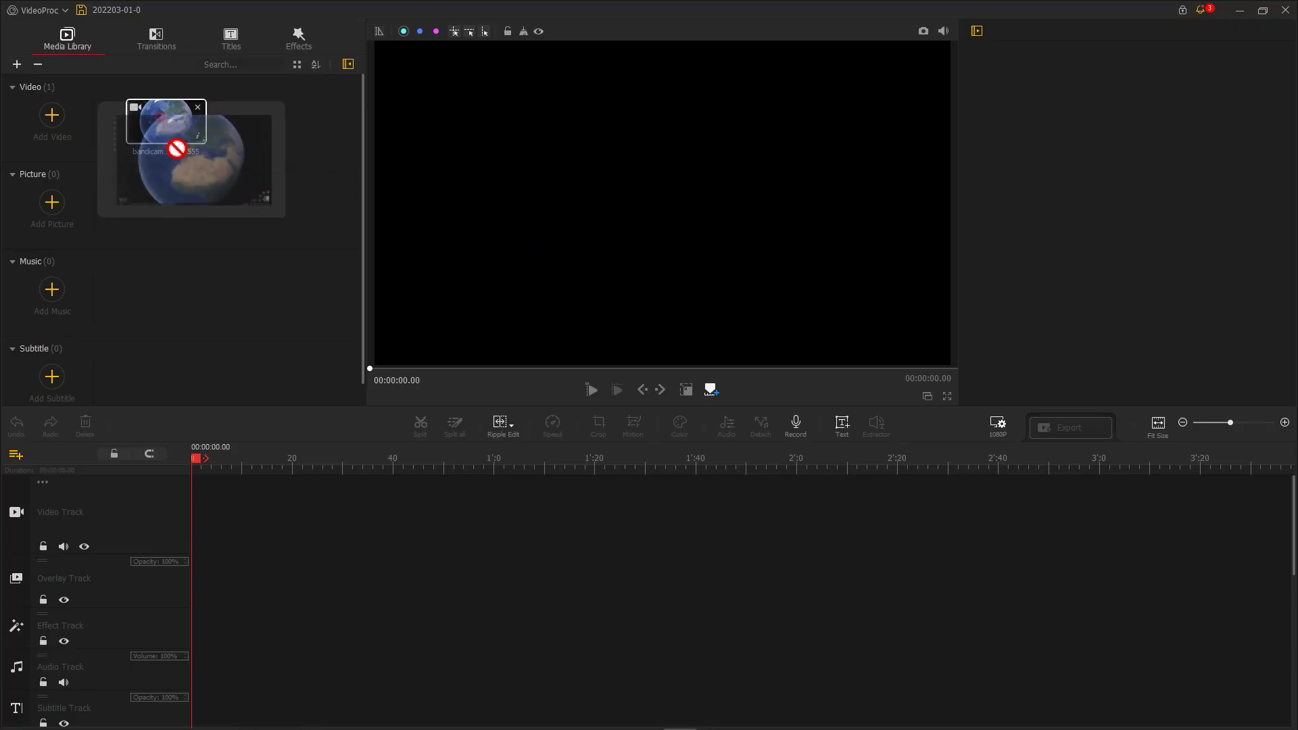
- Place the Google Earth screen recording from the Media Library onto the Video Track
drag(177, 148, 211, 373)
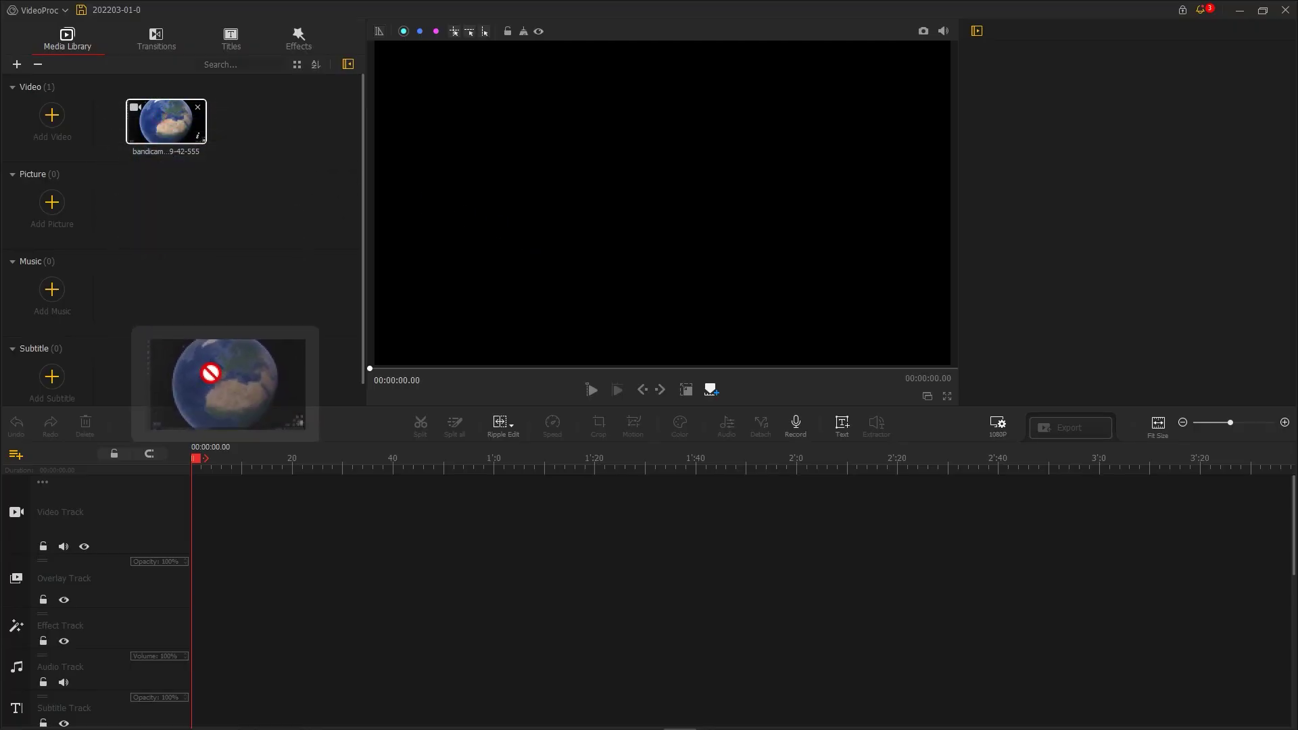
drag(214, 488, 205, 503)
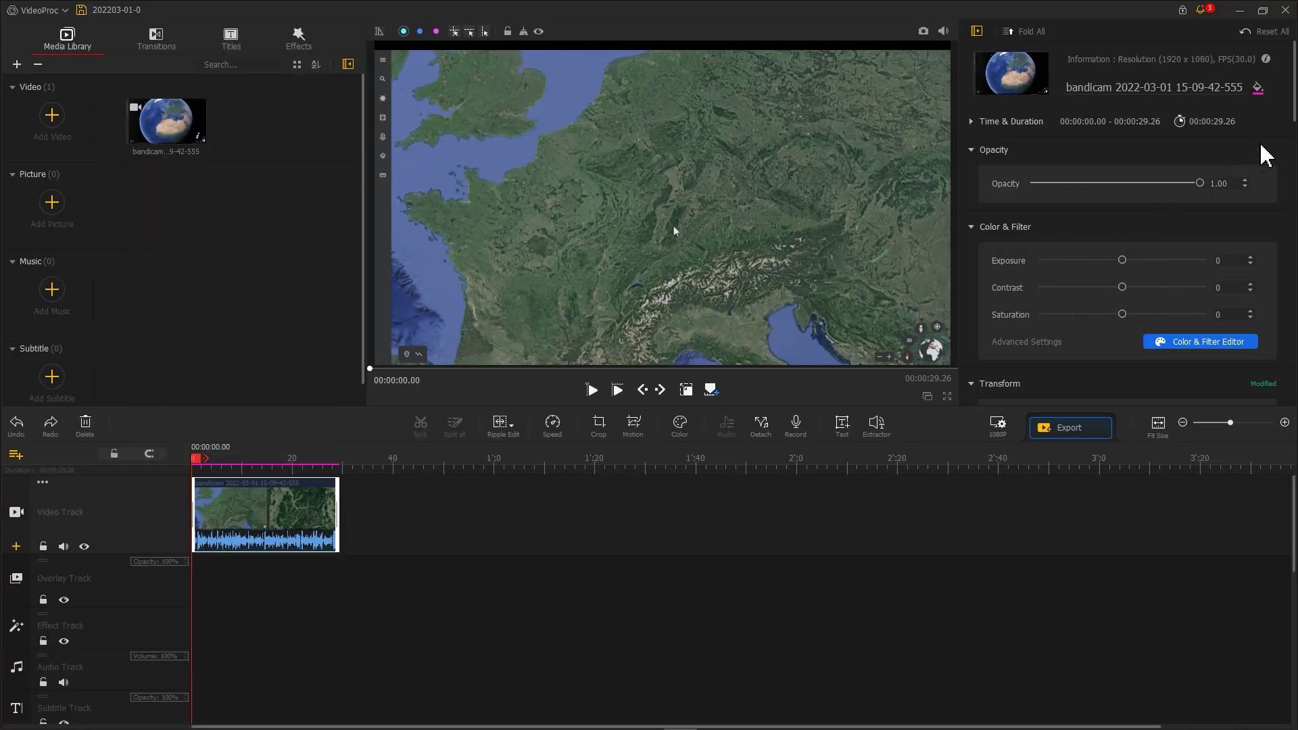
drag(1295, 121, 1291, 247)
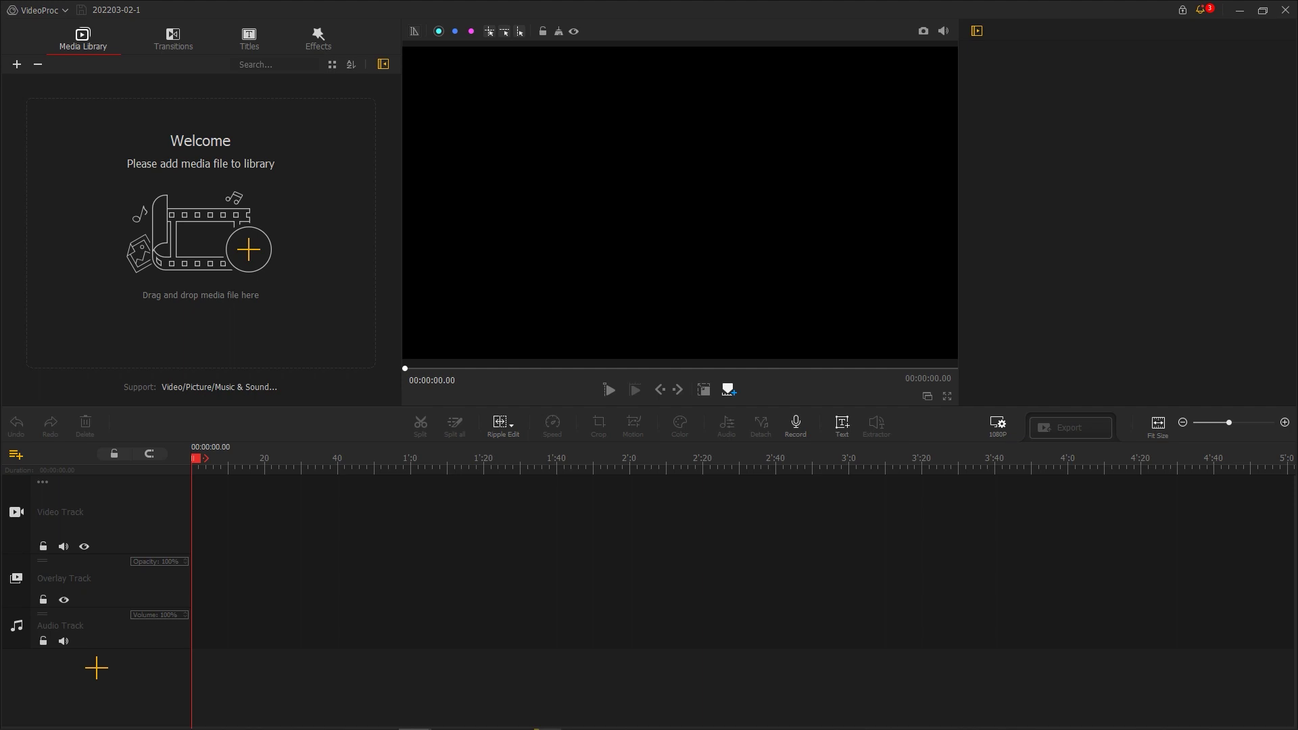
- Import the footage files, put footage 2 on the video track, and enable Reverse Play
drag(1288, 4, 341, 189)
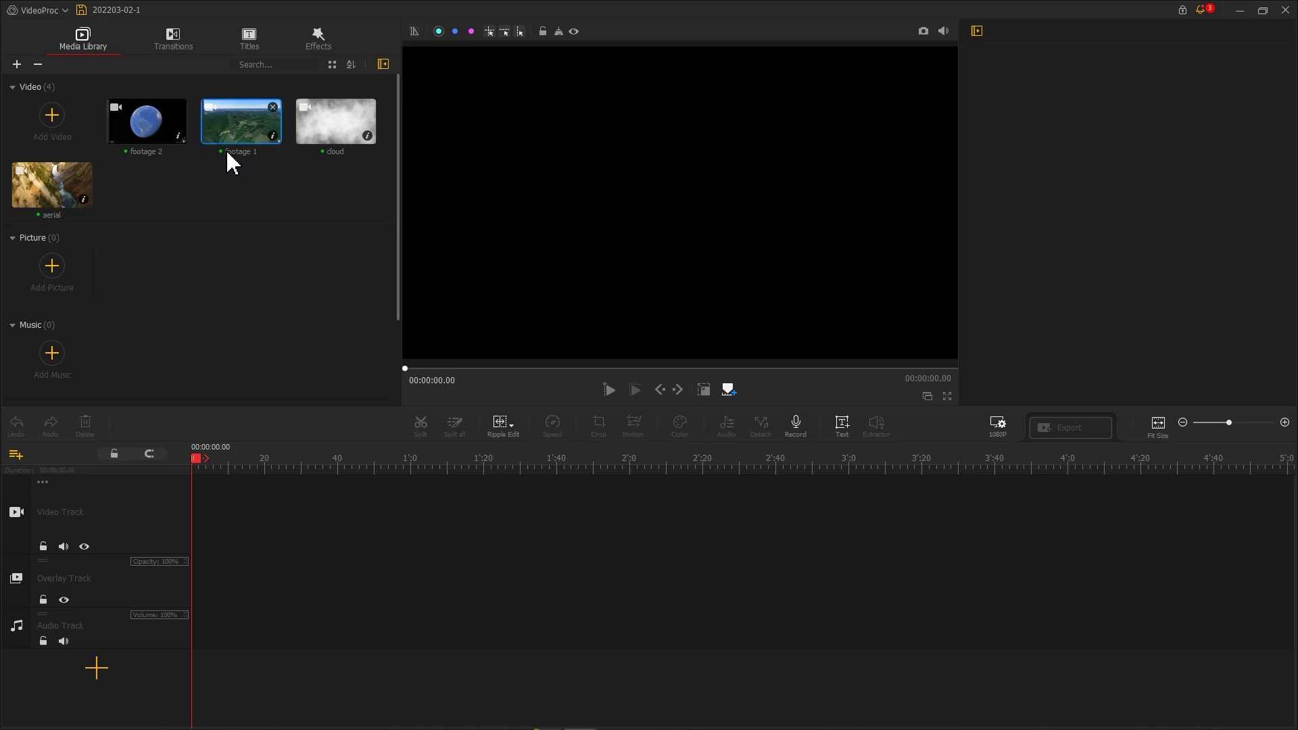
drag(160, 133, 206, 485)
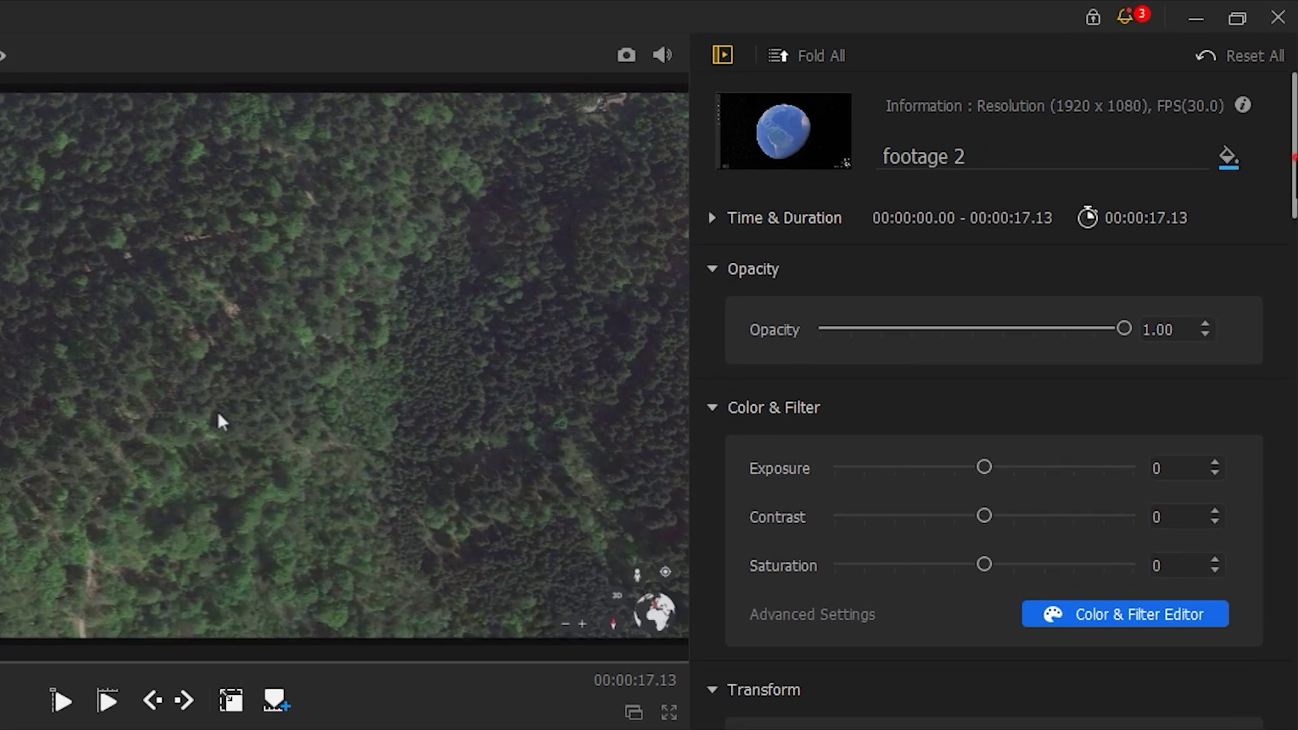
scroll(1292, 405, down, 15)
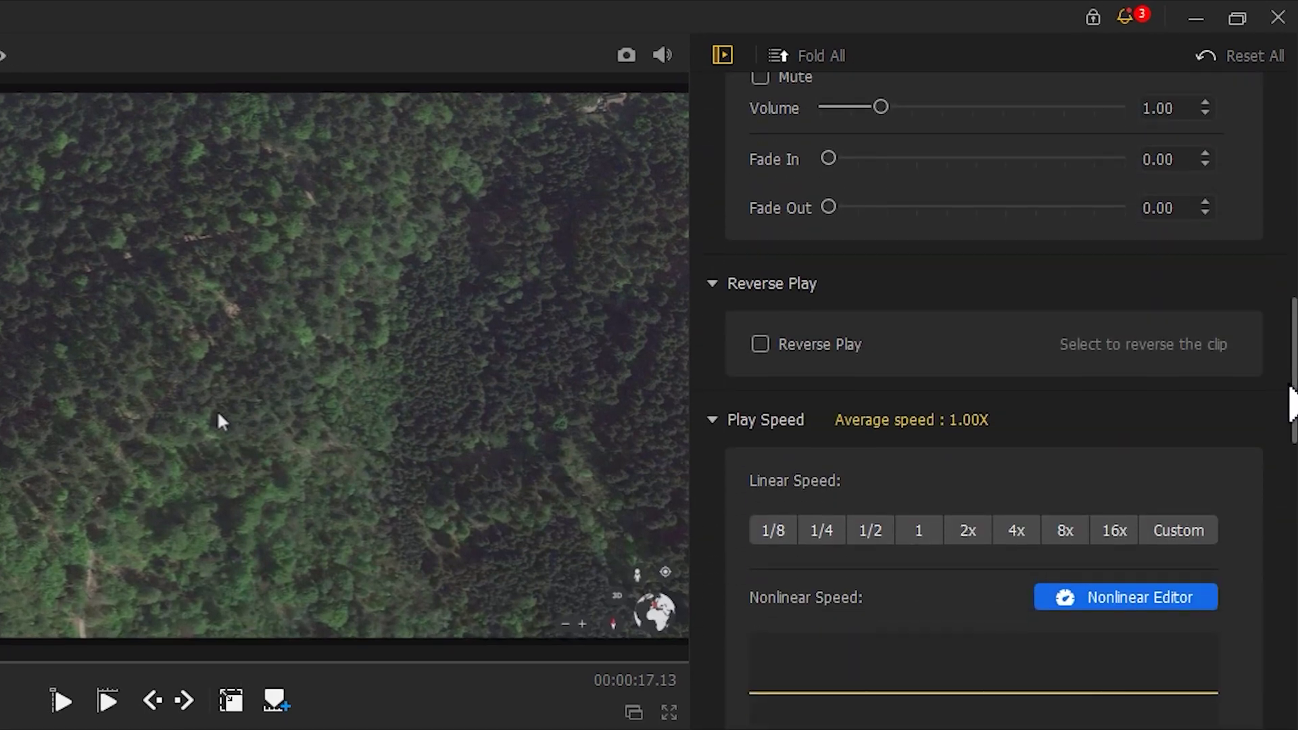
click(841, 353)
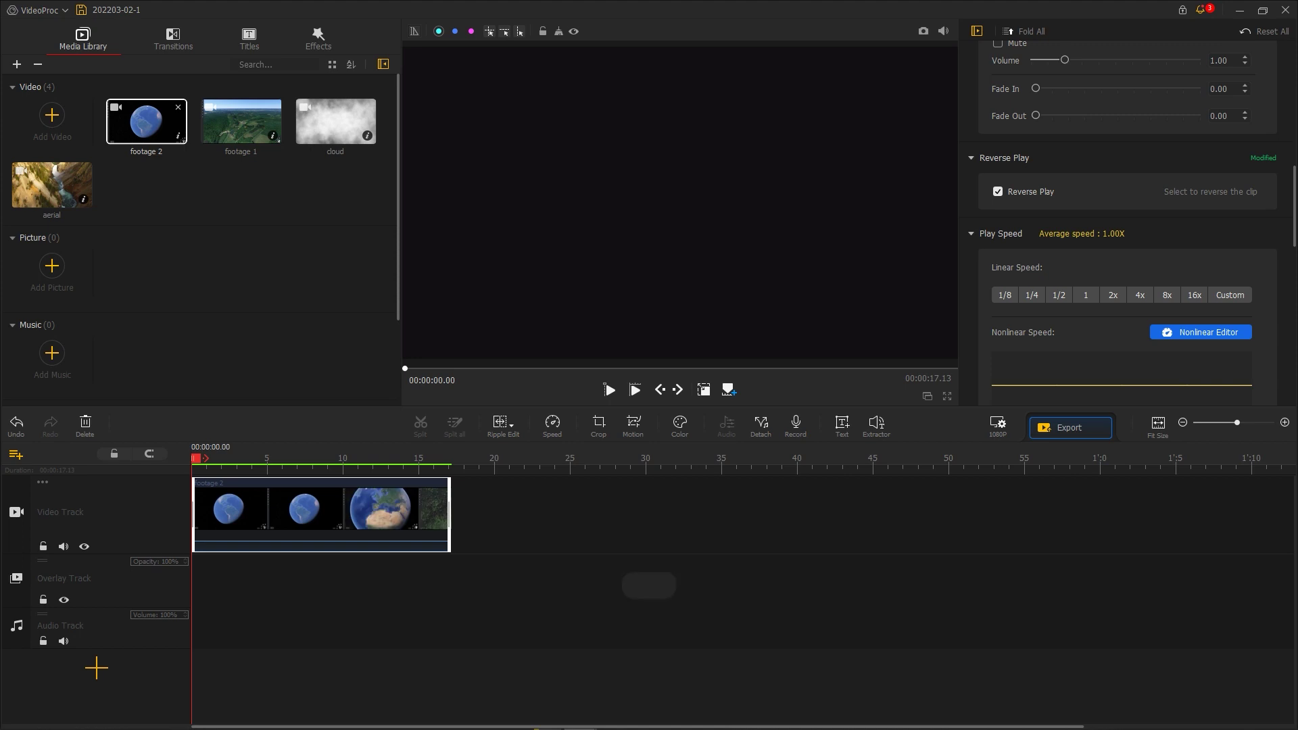
- Enable Ripple Edit and trim both ends of footage 2 down to 14.50 seconds
click(509, 425)
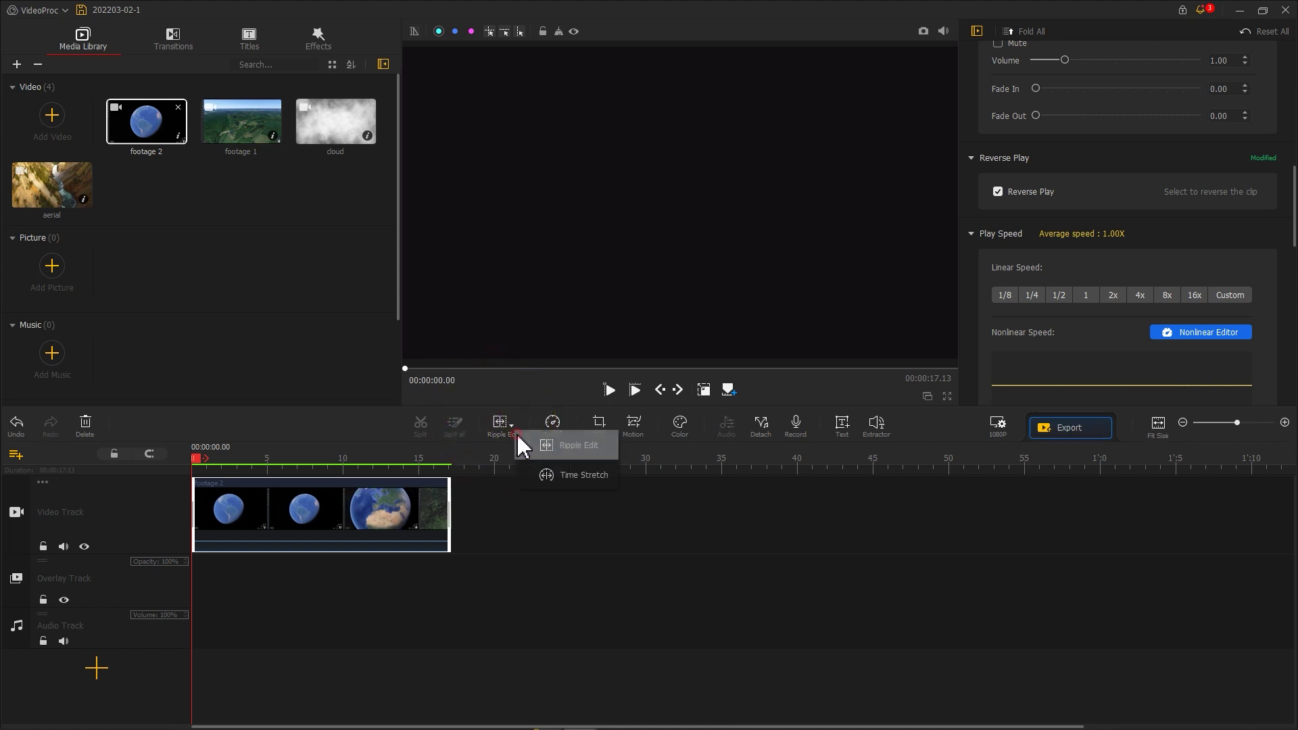
click(534, 443)
drag(443, 514, 434, 515)
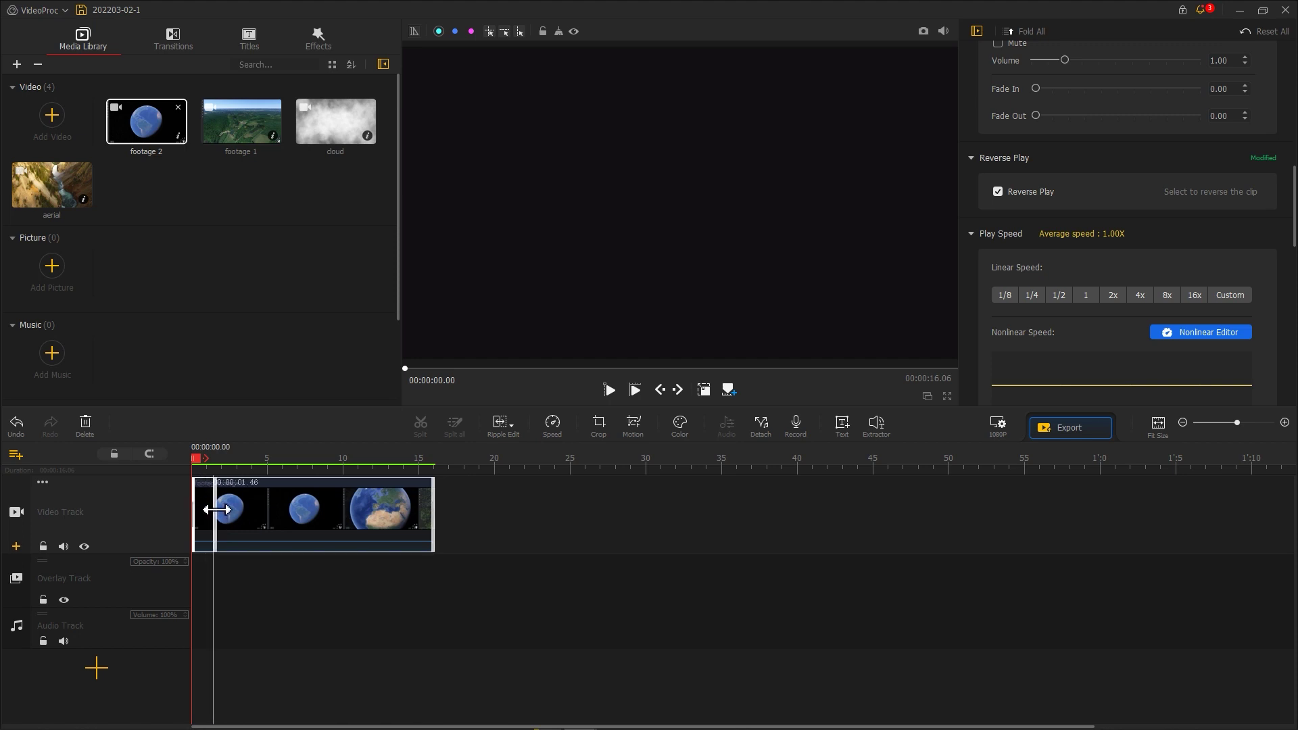
drag(216, 509, 218, 509)
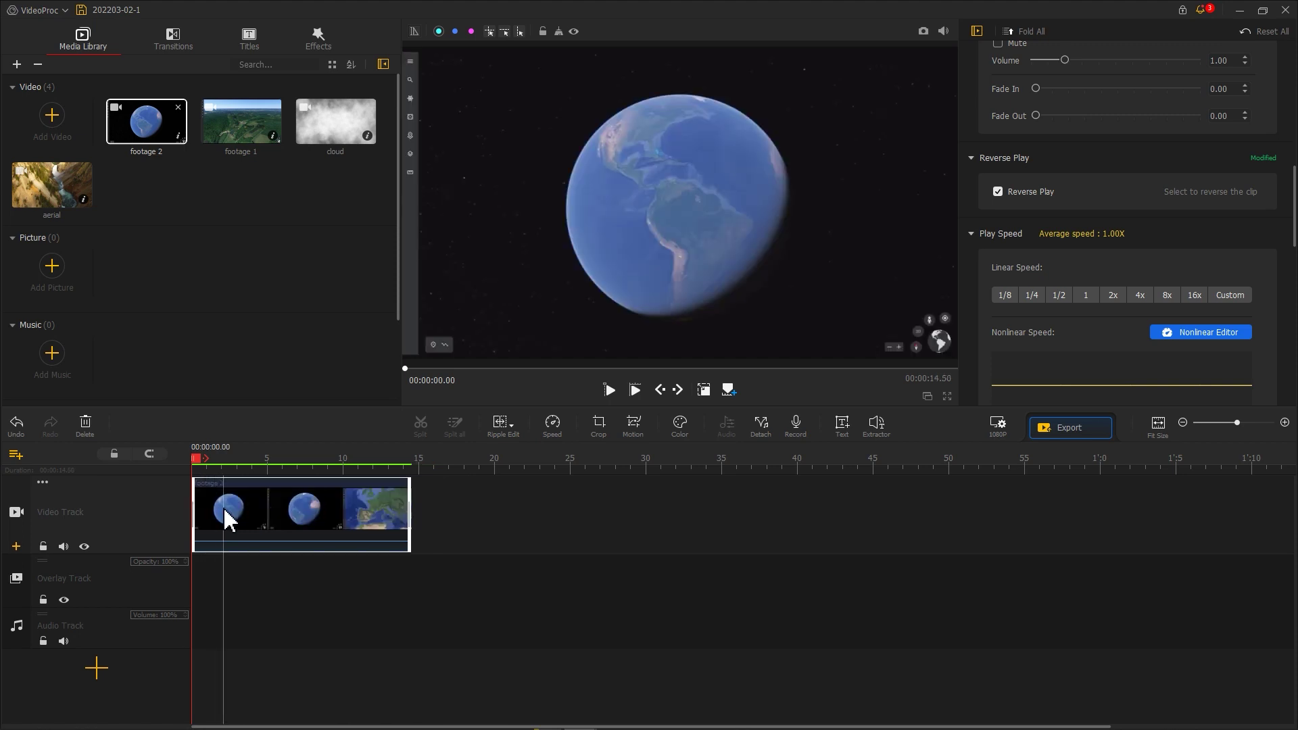
click(597, 426)
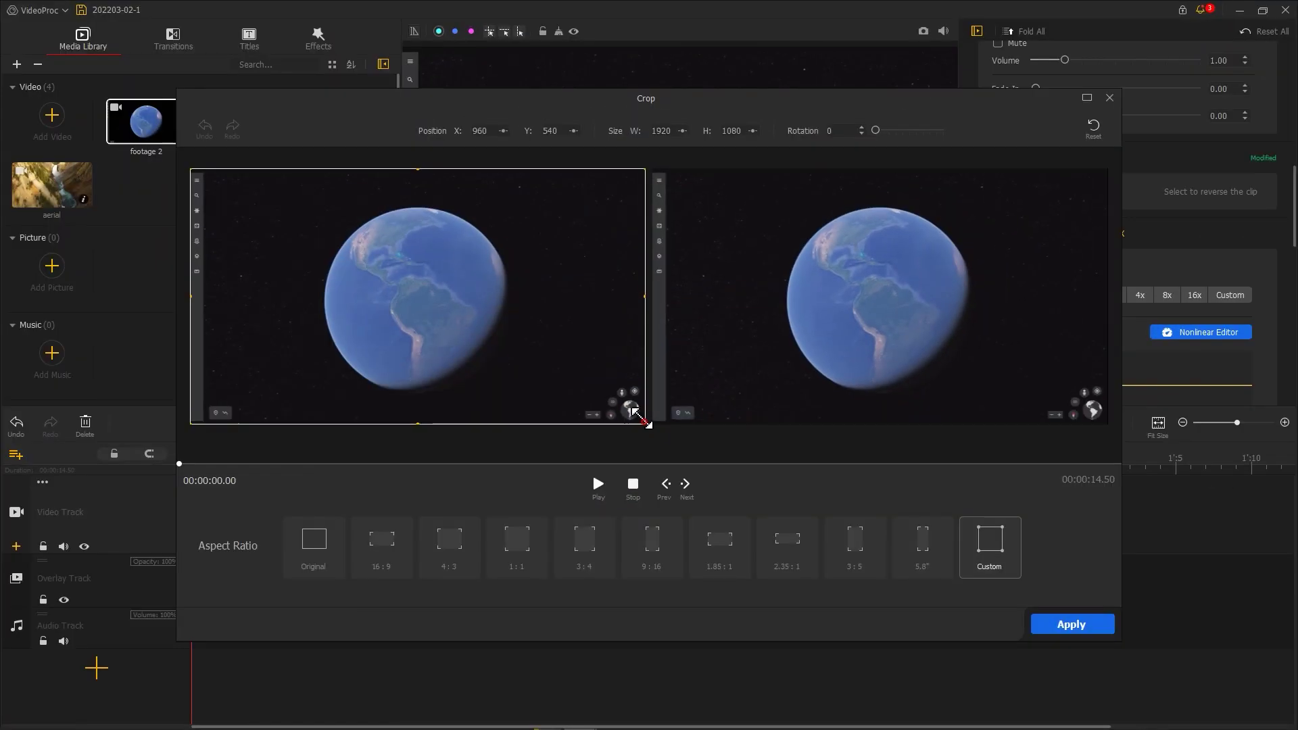
- Crop the Google Earth toolbar and controls out of footage 2, then add the aerial clip after it
drag(643, 422, 604, 400)
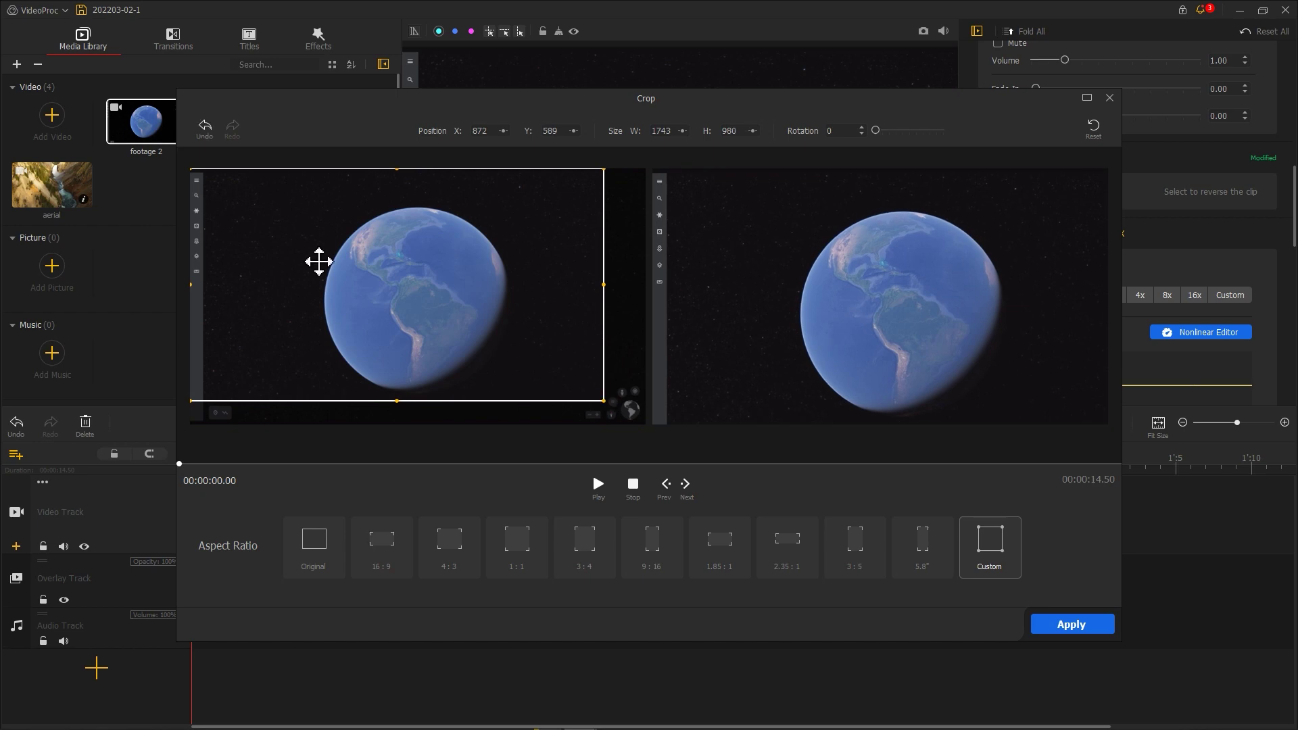
drag(191, 284, 232, 284)
drag(418, 170, 417, 192)
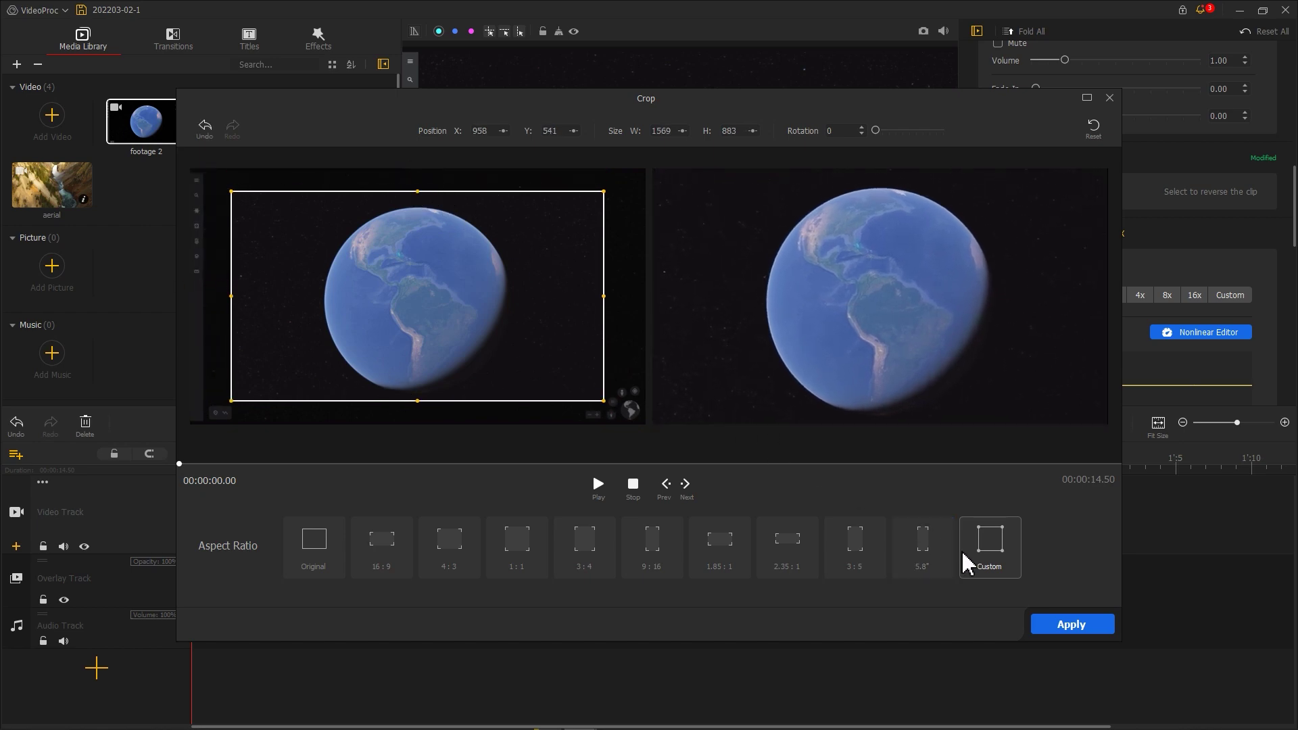
click(1076, 625)
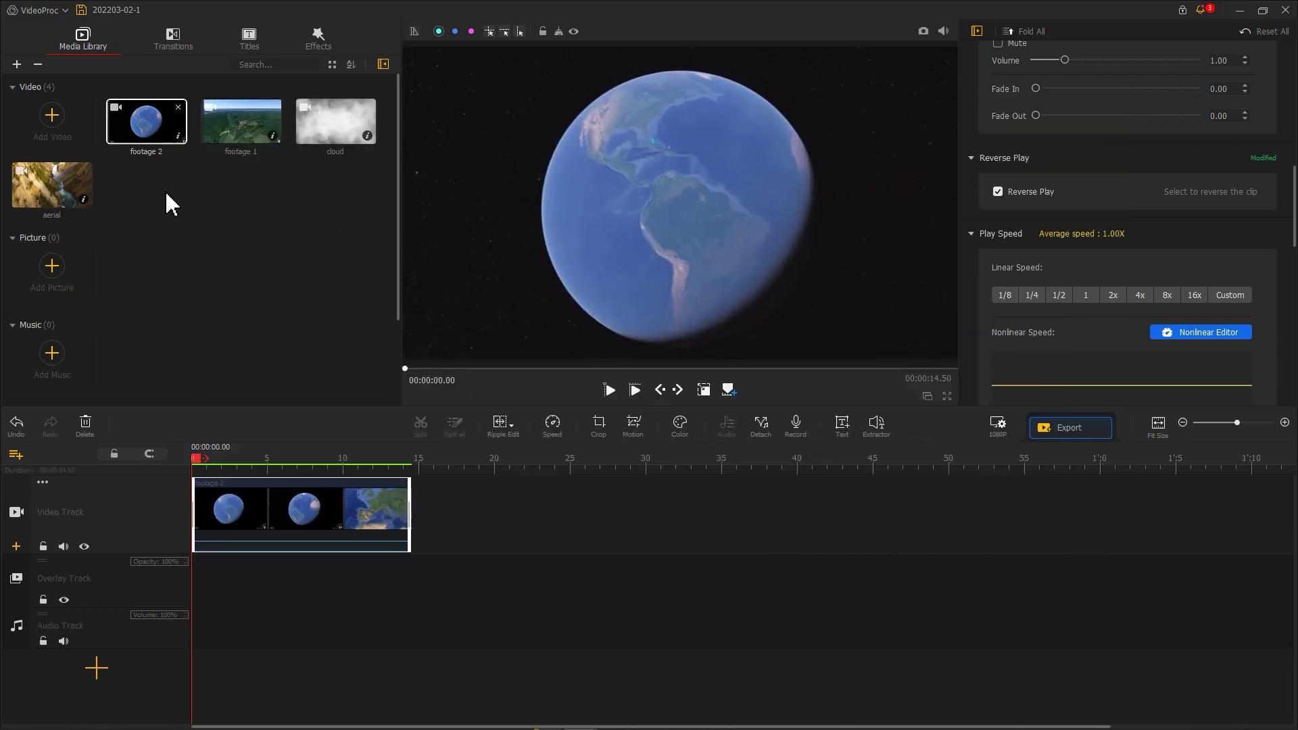
drag(74, 190, 464, 502)
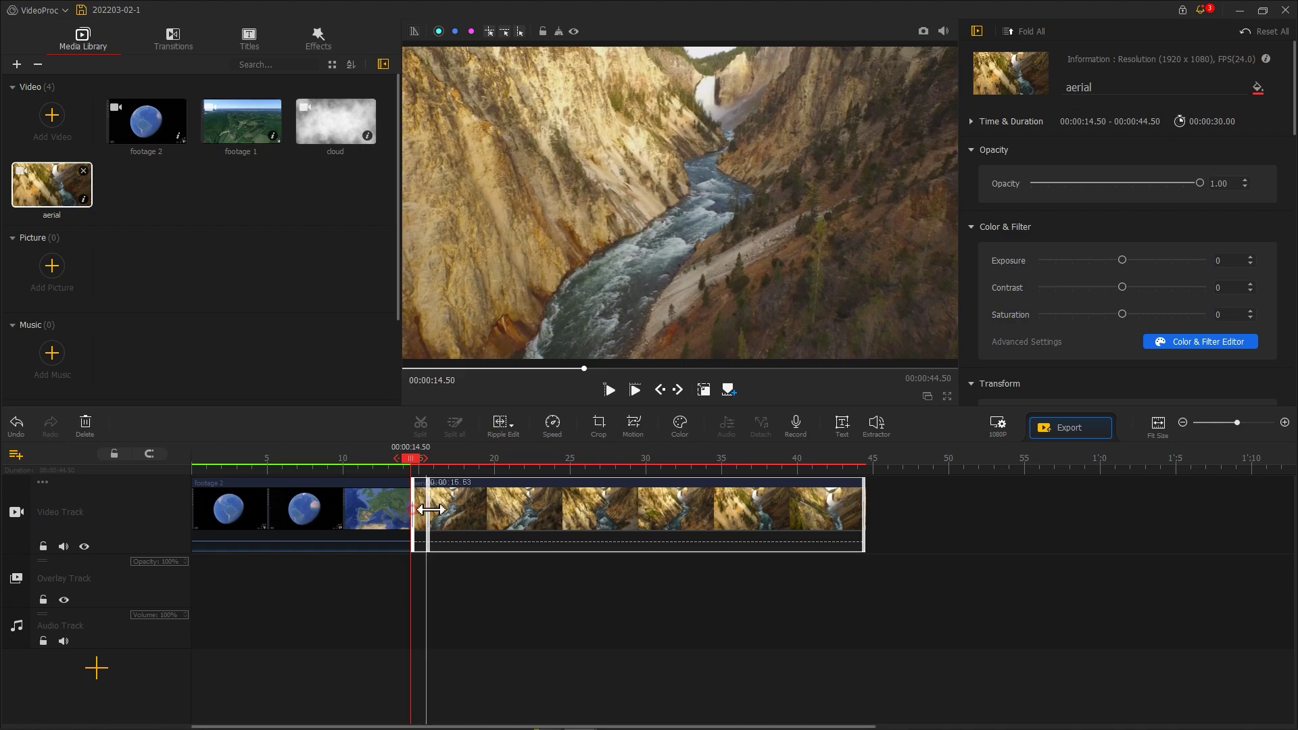
- Trim the aerial clip to end at 35.26, add a 2-second Fade after footage 2, and overlay cloud at 9.16
drag(483, 507, 483, 507)
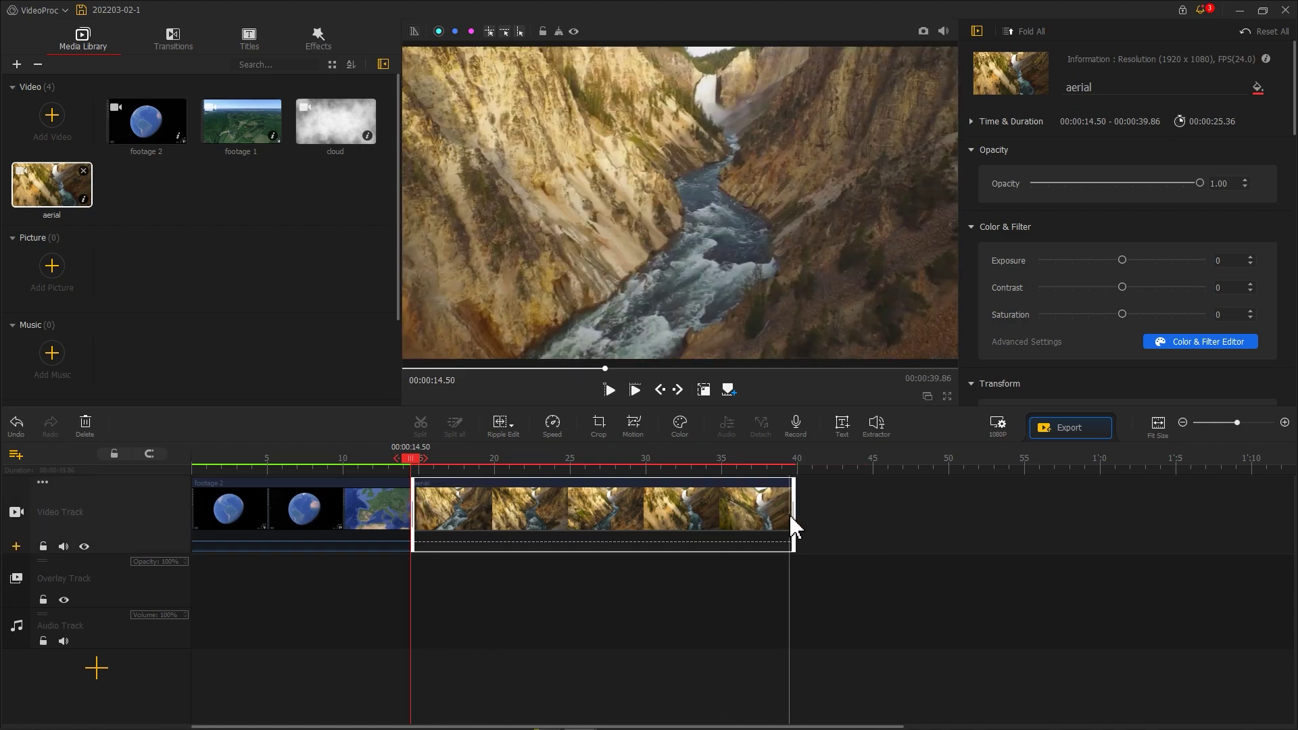
drag(794, 528, 723, 511)
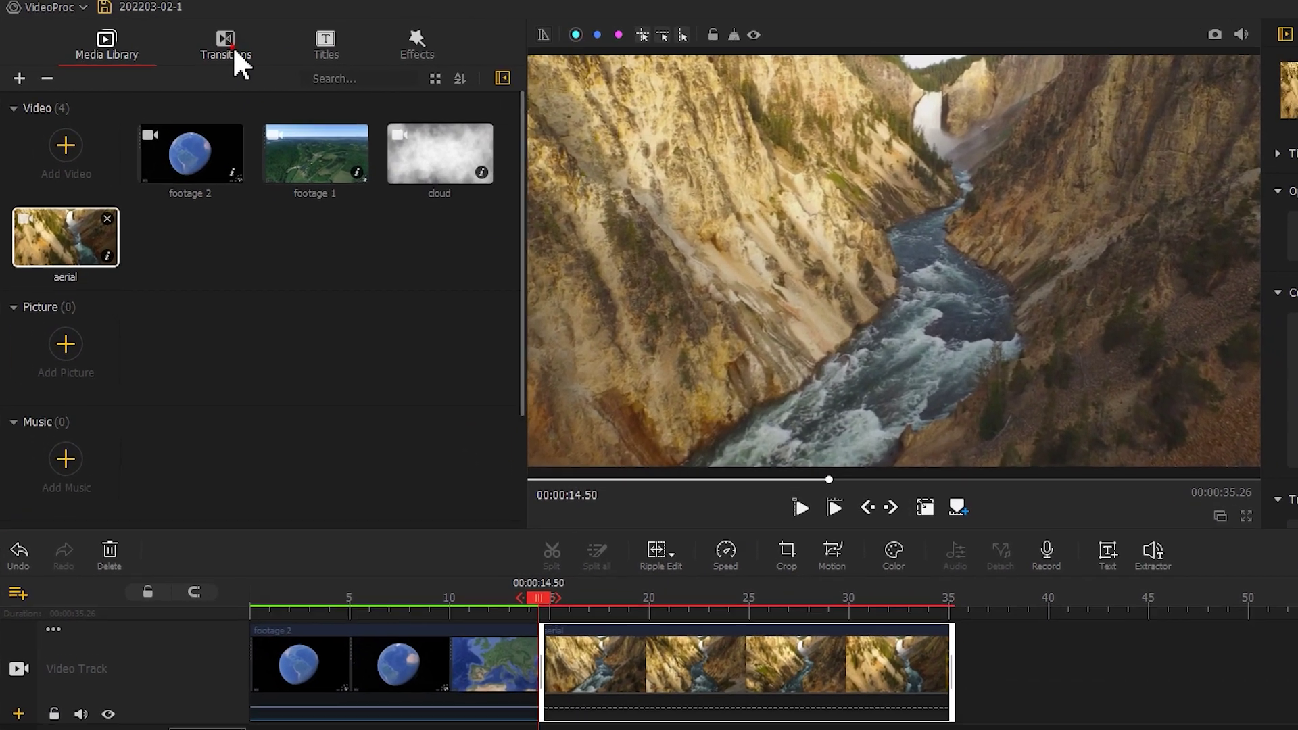
click(181, 43)
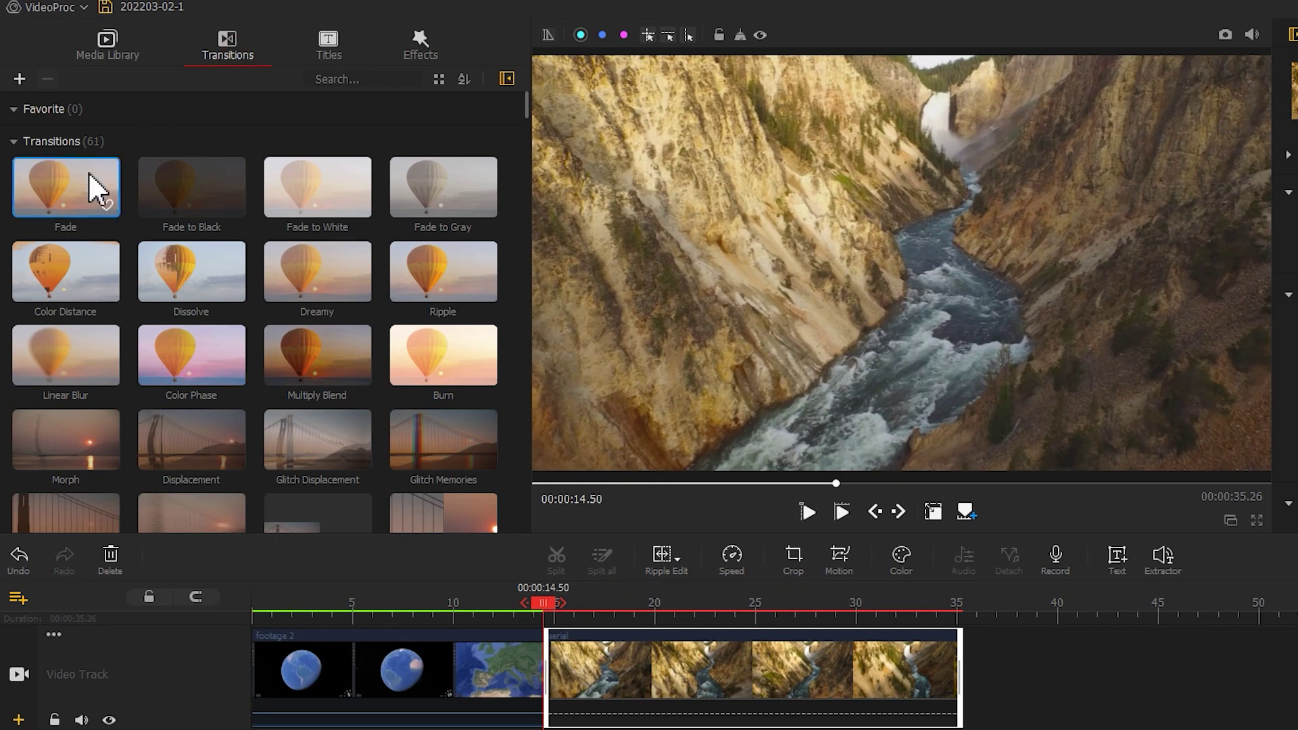
drag(95, 183, 539, 672)
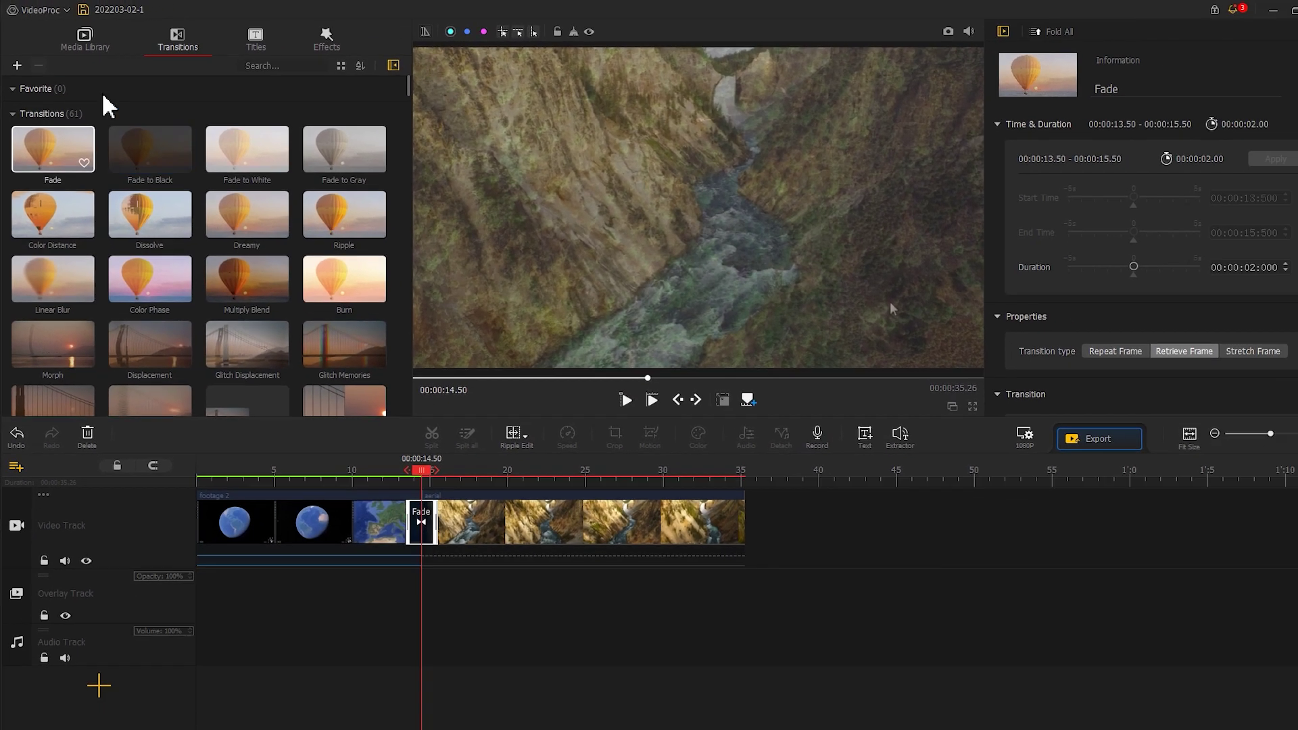
click(82, 42)
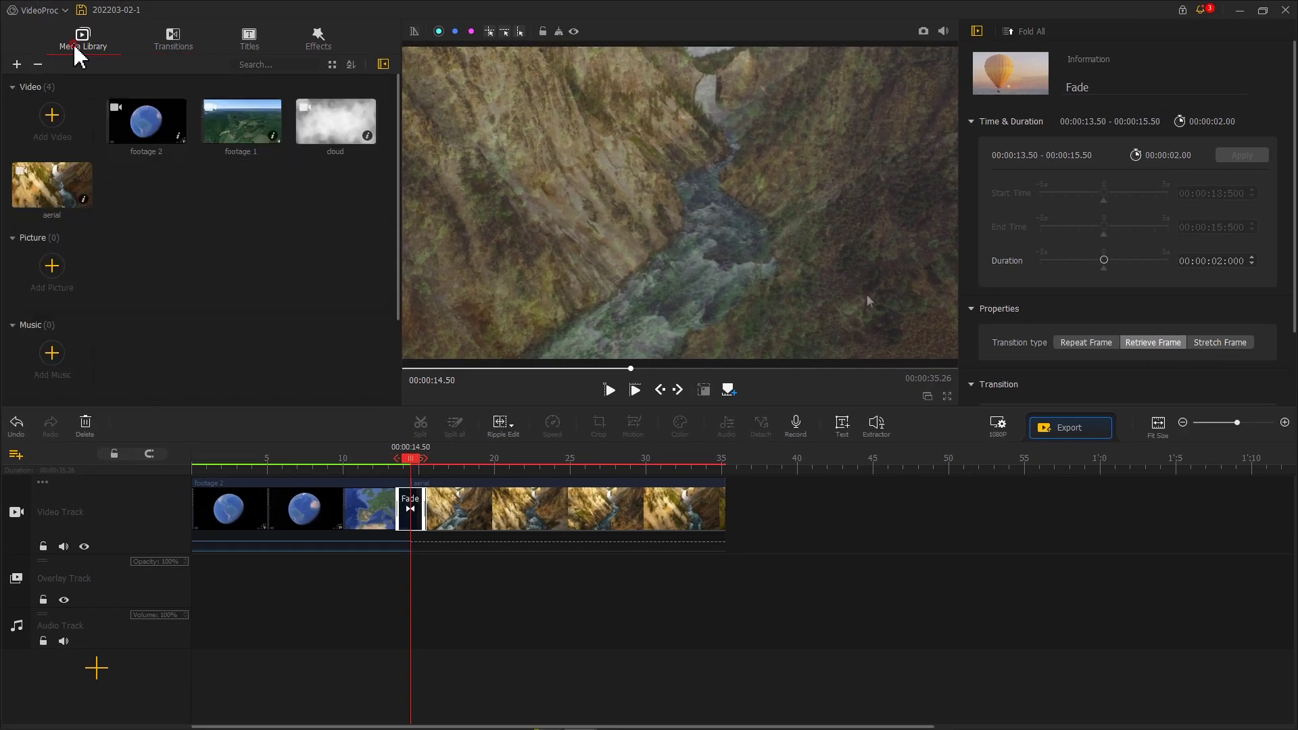
drag(336, 122, 345, 586)
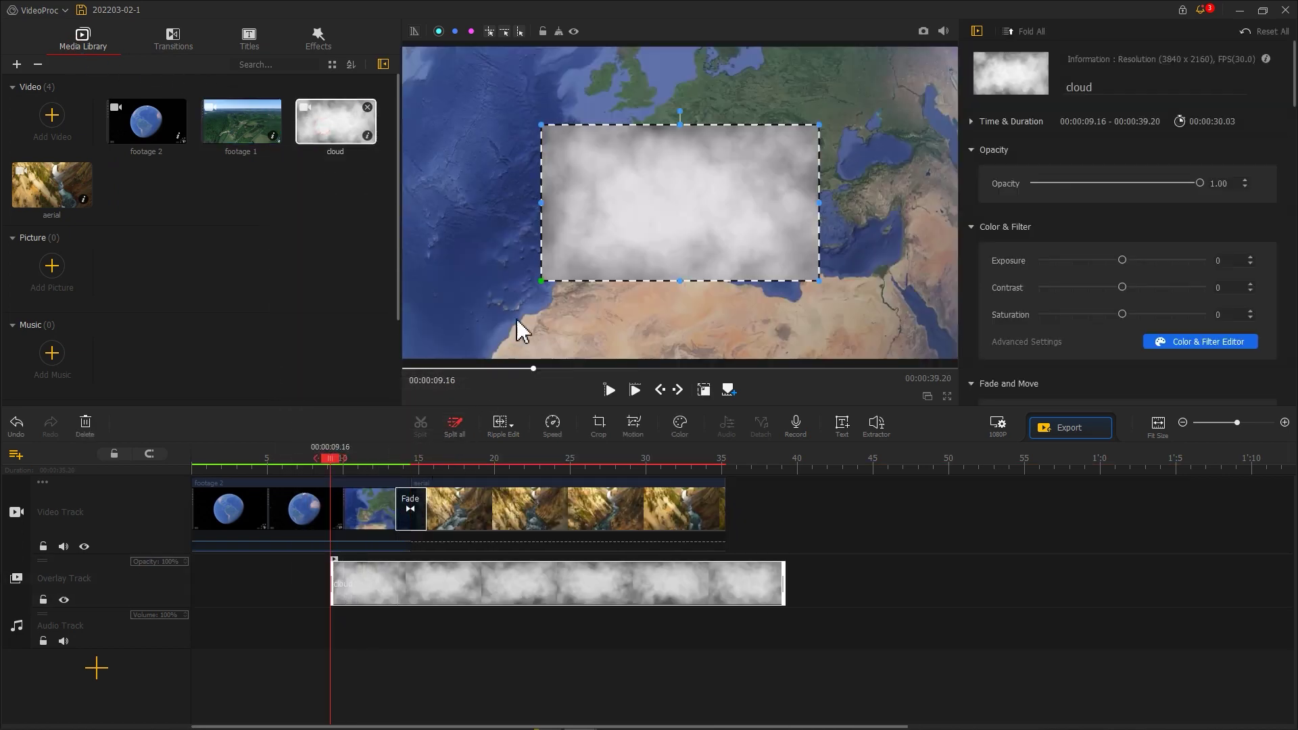
- Scale the cloud overlay to fill the frame and trim it to run 12.20–16.46 (4.26 s)
drag(541, 283, 403, 359)
drag(819, 125, 957, 47)
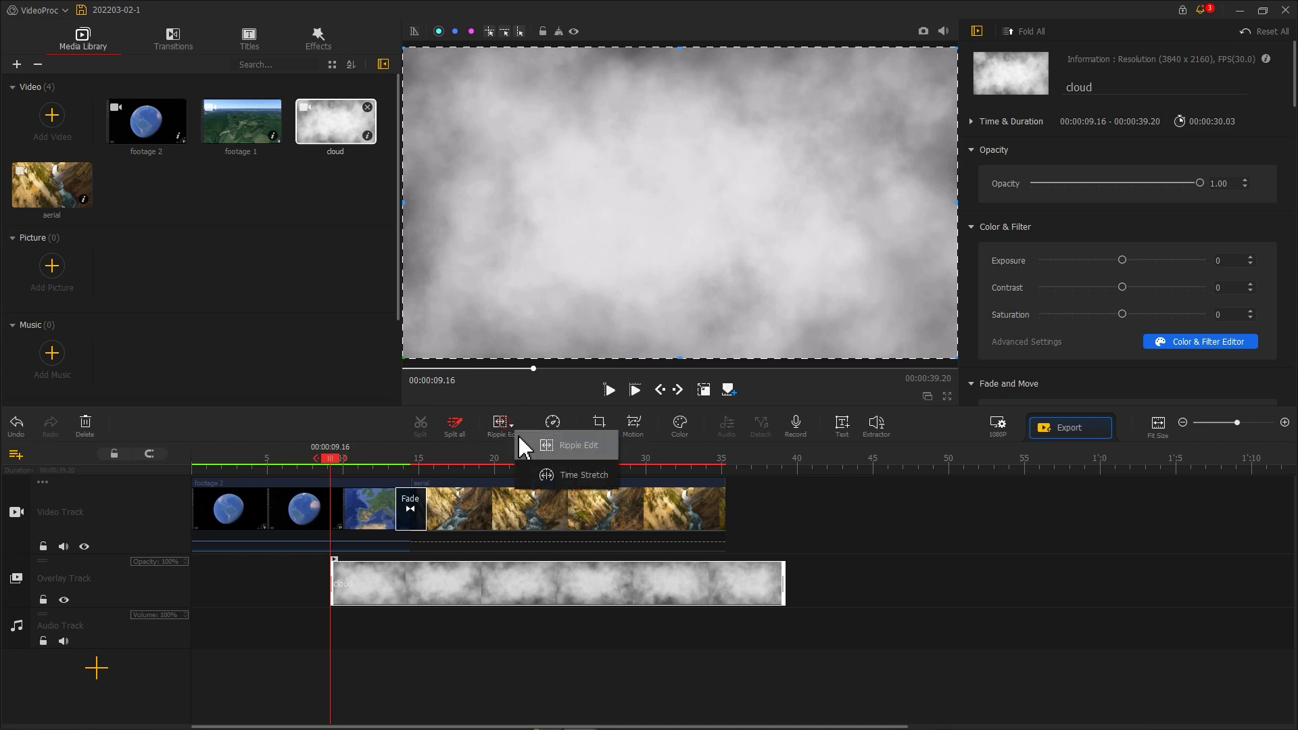
drag(377, 571, 439, 570)
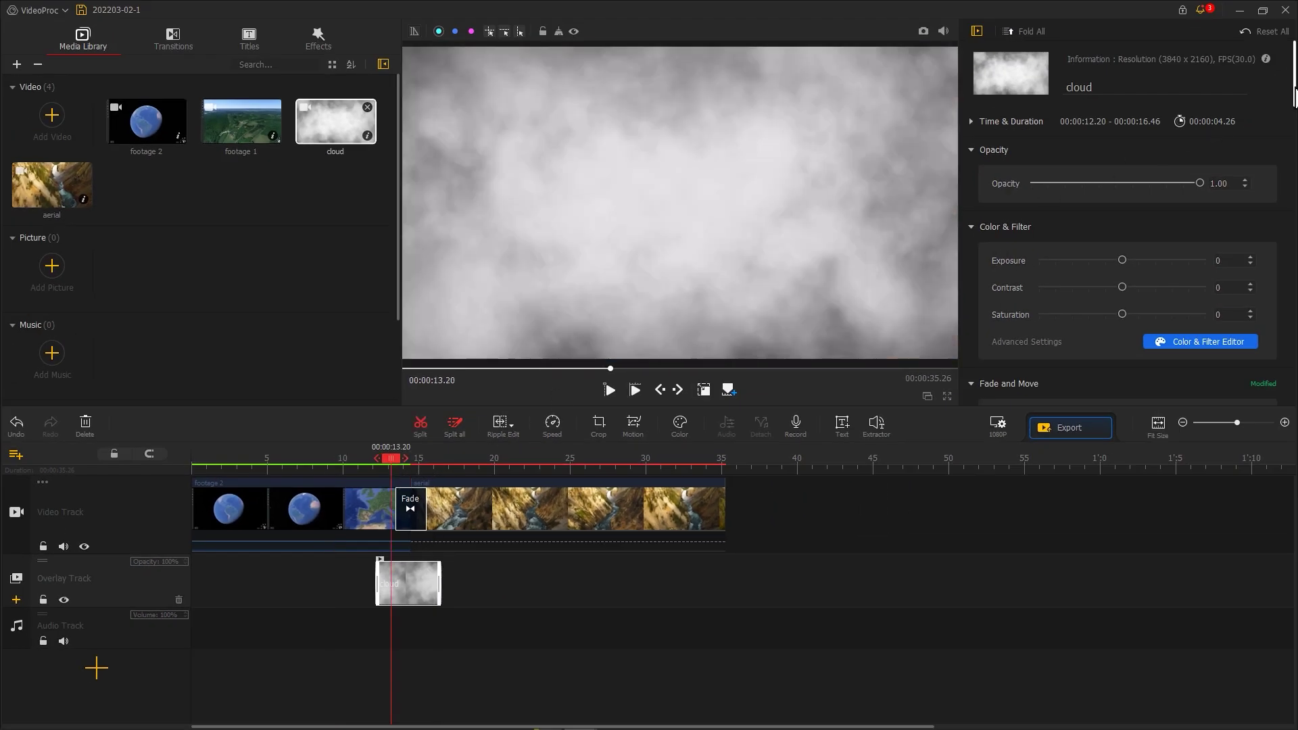
drag(1295, 97, 1292, 399)
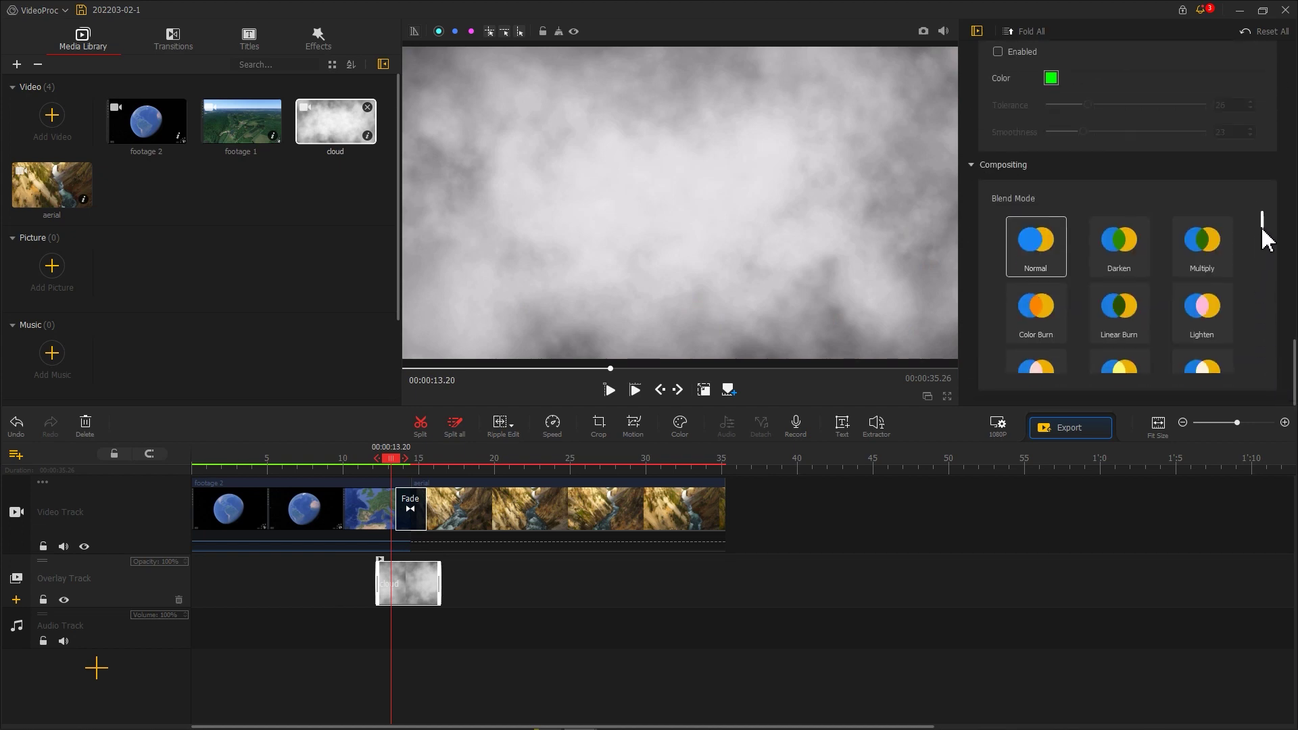
- Choose Screen under Compositing > Blend Mode for the cloud overlay
scroll(1264, 243, down, 2)
click(1024, 284)
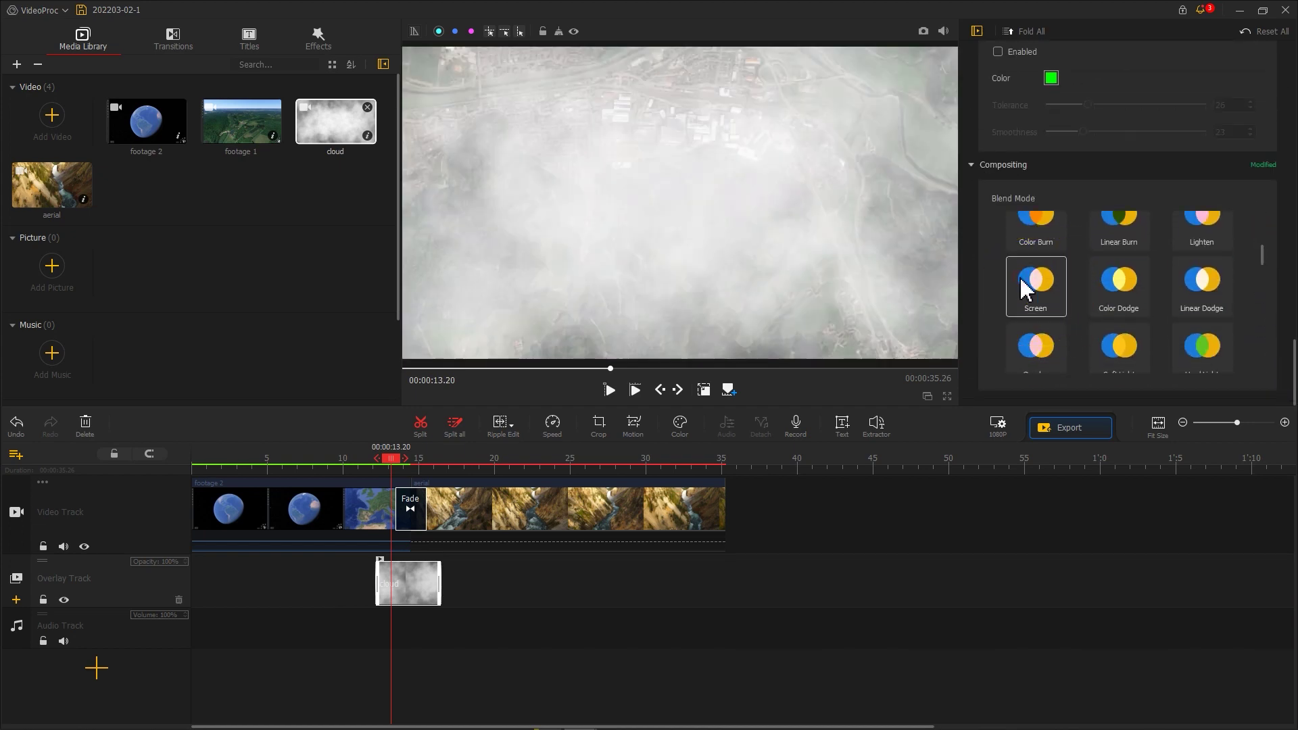